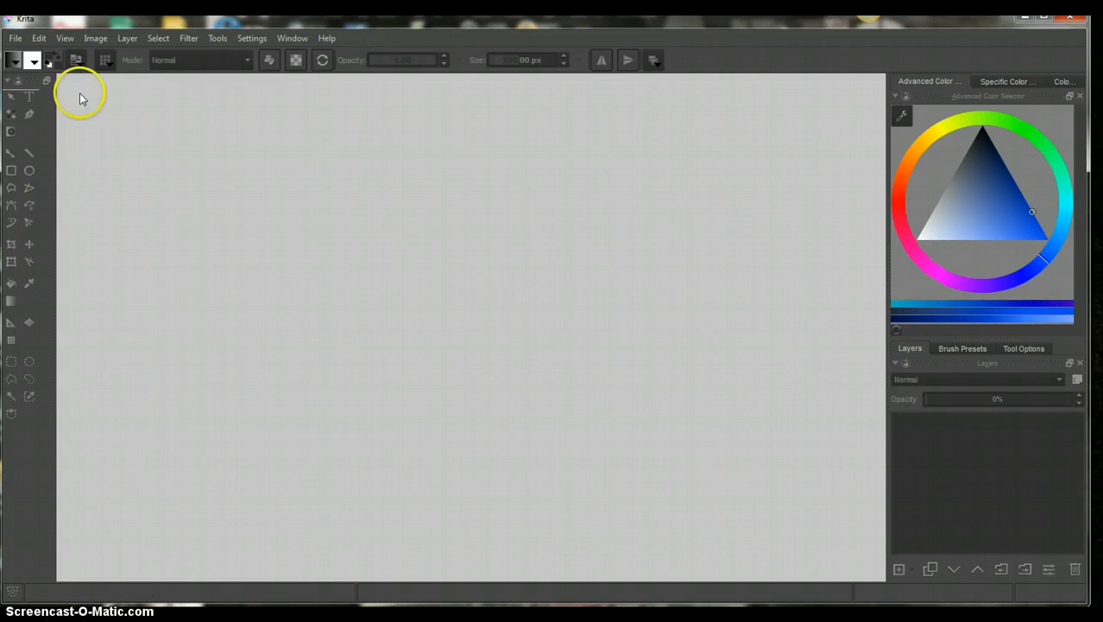
# Create a new 1600 × 1200 px RGB document at 100 ppi with two layers and a white background
pyautogui.click(14, 39)
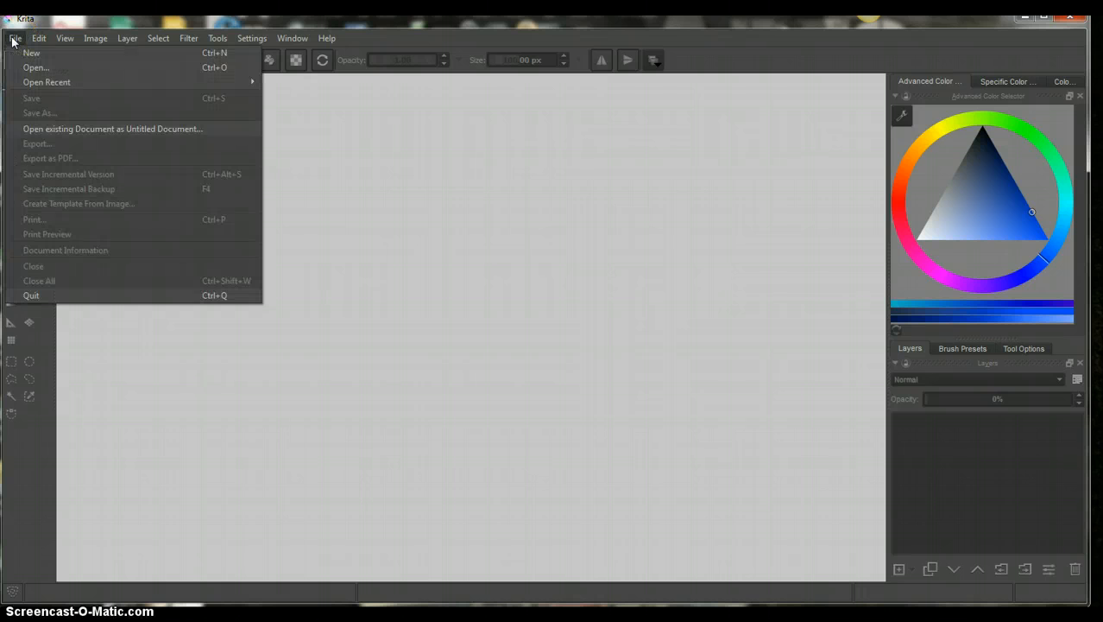
pyautogui.click(34, 50)
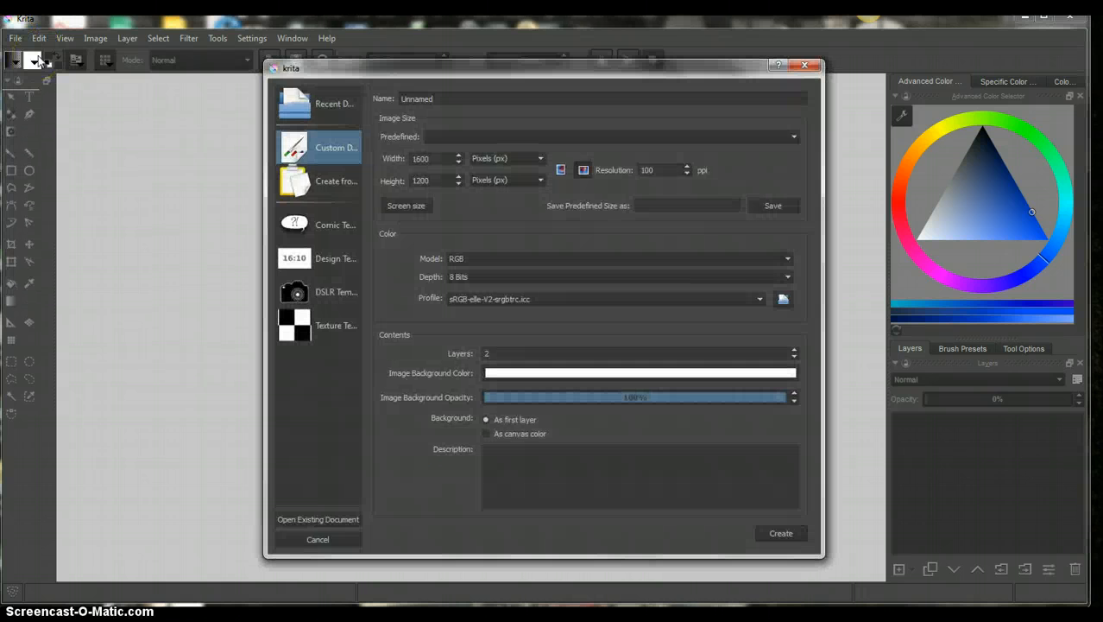
pyautogui.click(780, 534)
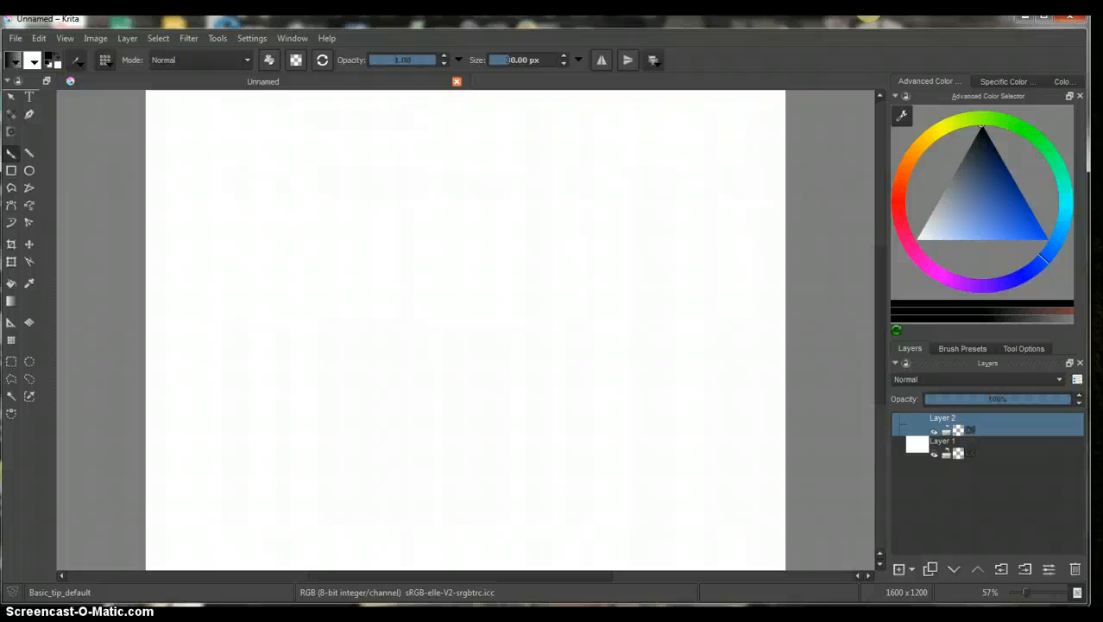
# Pick a dark olive-grey with a yellow-green hue as the foreground colour and fill Layer 2 with it
pyautogui.click(961, 120)
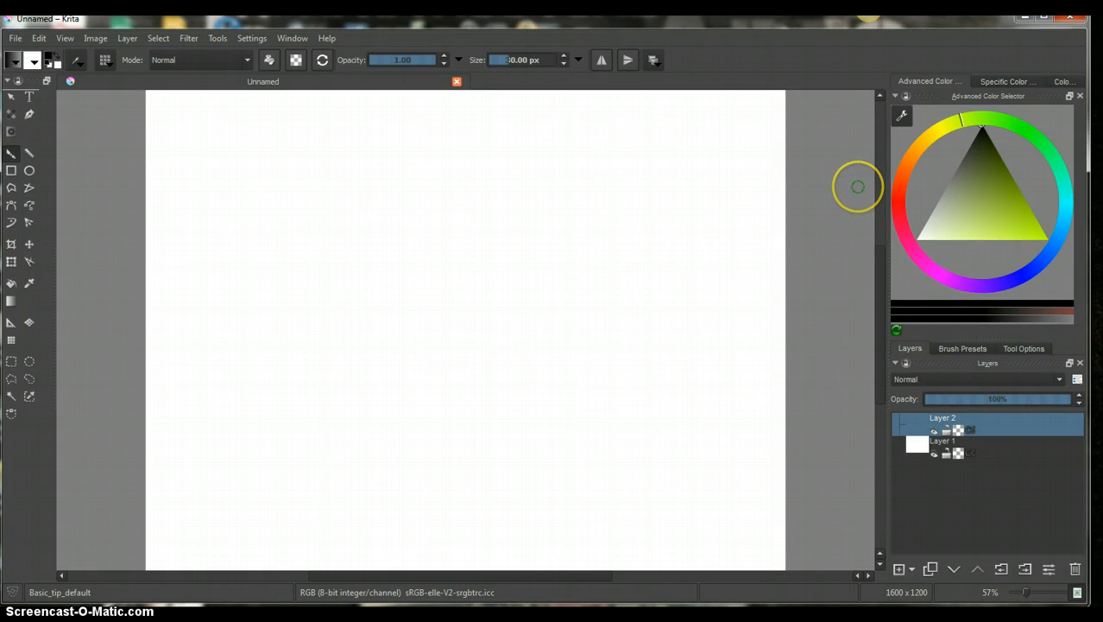
pyautogui.click(1003, 125)
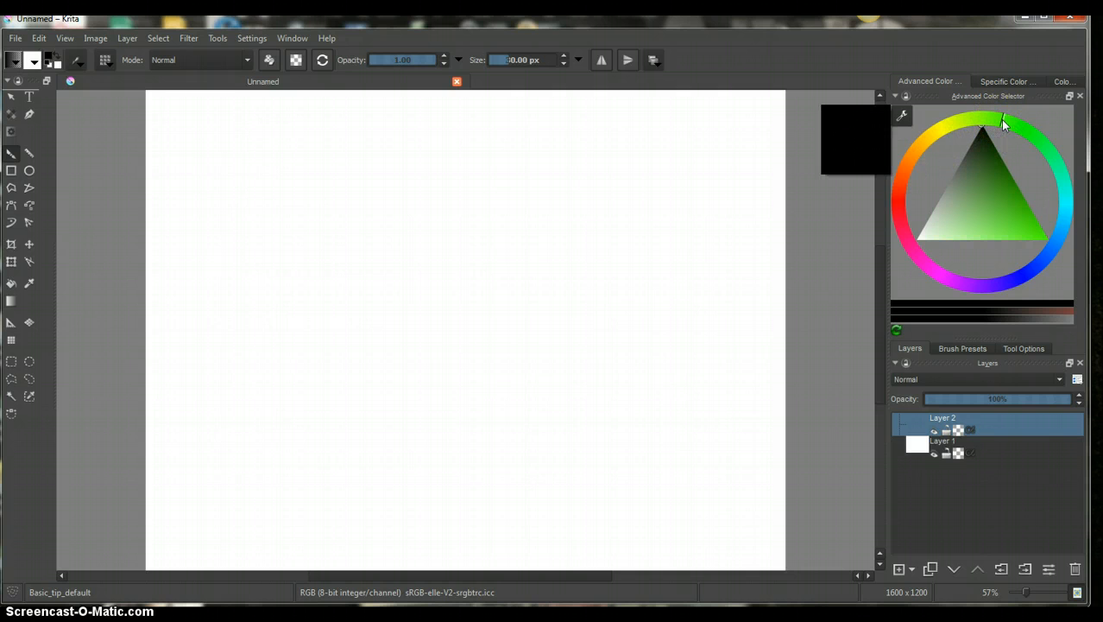
pyautogui.moveTo(993, 121); pyautogui.dragTo(971, 122)
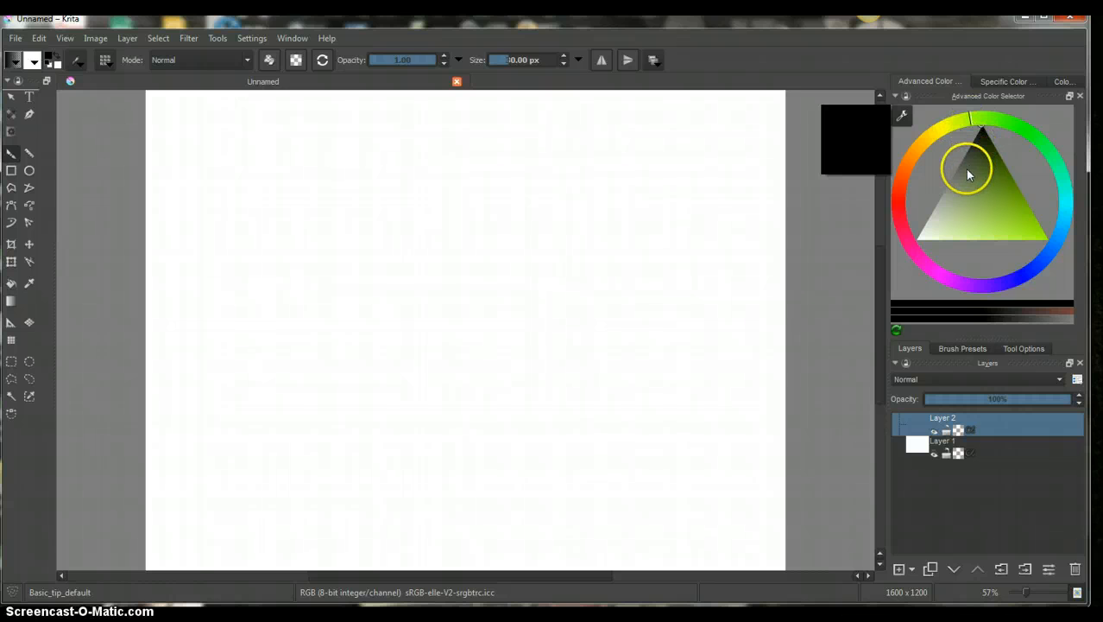
pyautogui.moveTo(968, 176); pyautogui.dragTo(965, 169)
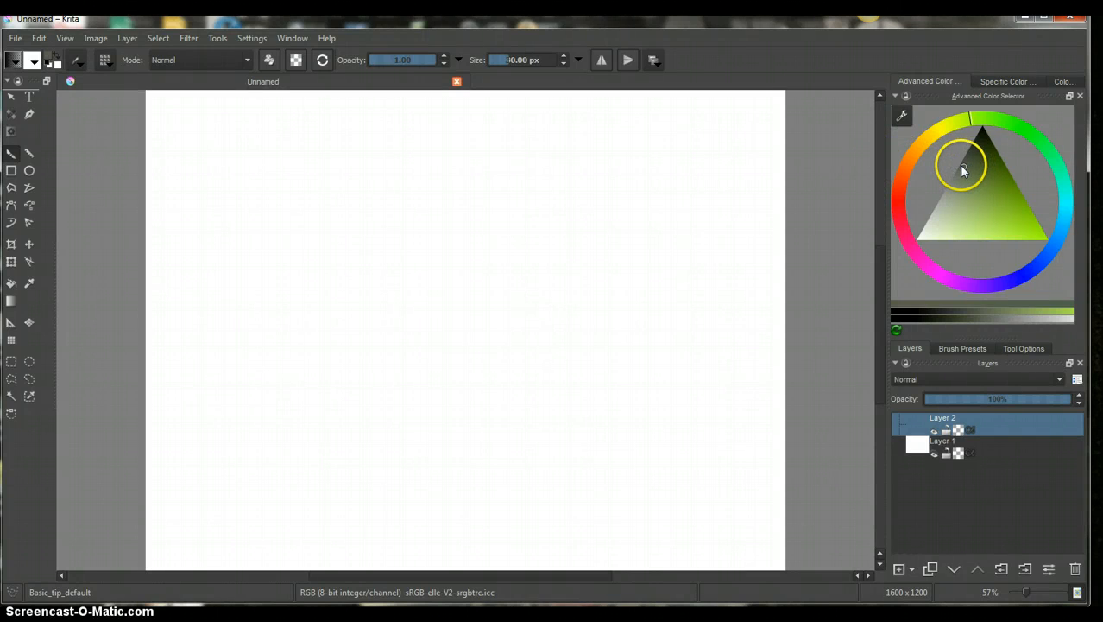
pyautogui.click(961, 166)
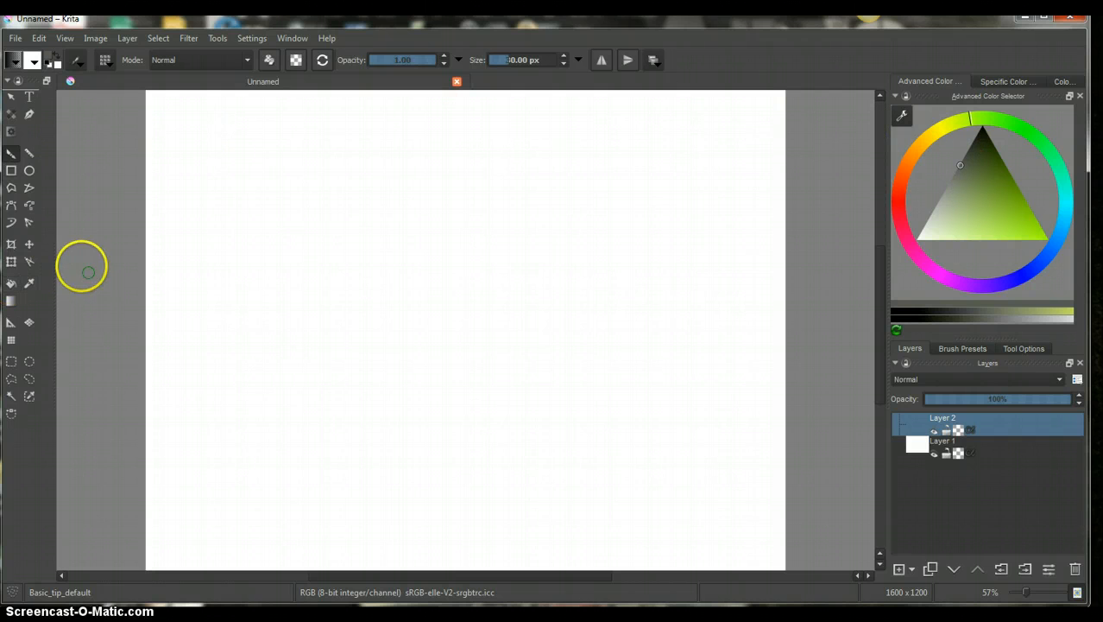
pyautogui.click(16, 284)
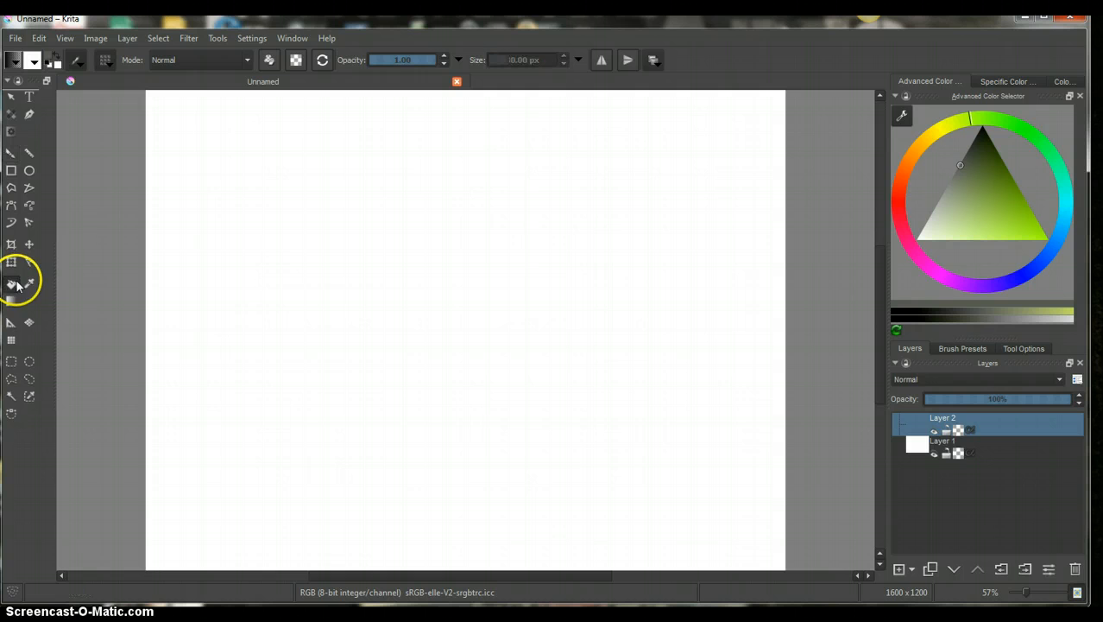
pyautogui.click(168, 234)
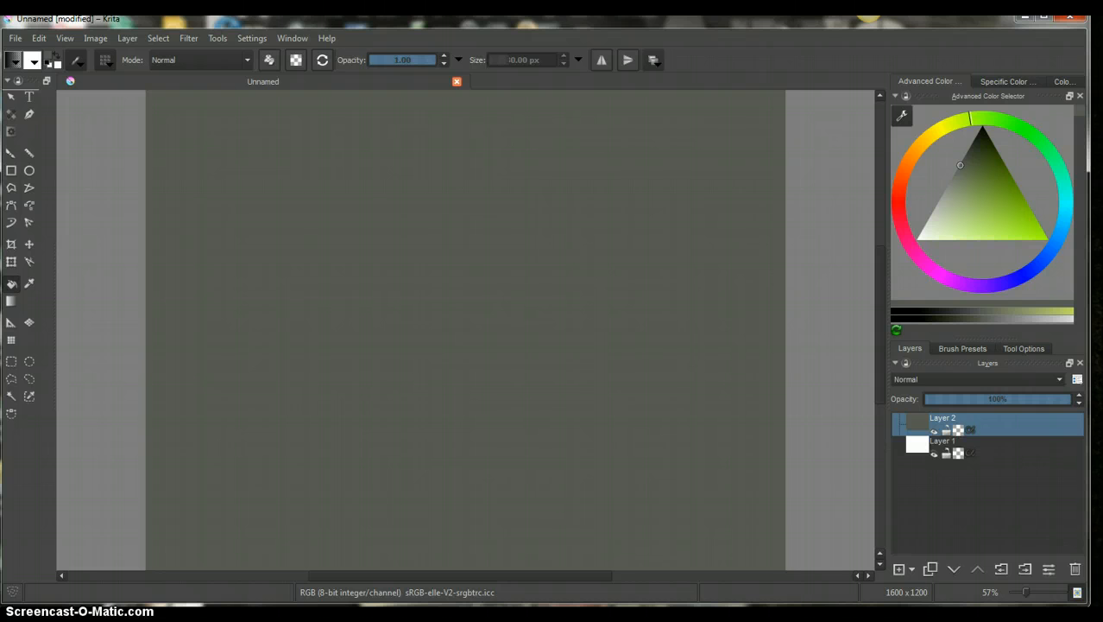
# Draw a nearly circular ellipse on Layer 1, slightly right of the canvas centre, using the Ellipse tool
pyautogui.click(222, 480)
pyautogui.moveTo(221, 480)
pyautogui.mouseDown()
pyautogui.moveTo(246, 498)
pyautogui.moveTo(248, 424)
pyautogui.moveTo(288, 289)
pyautogui.moveTo(14, 586)
pyautogui.moveTo(12, 602)
pyautogui.mouseUp()
pyautogui.click(920, 447)
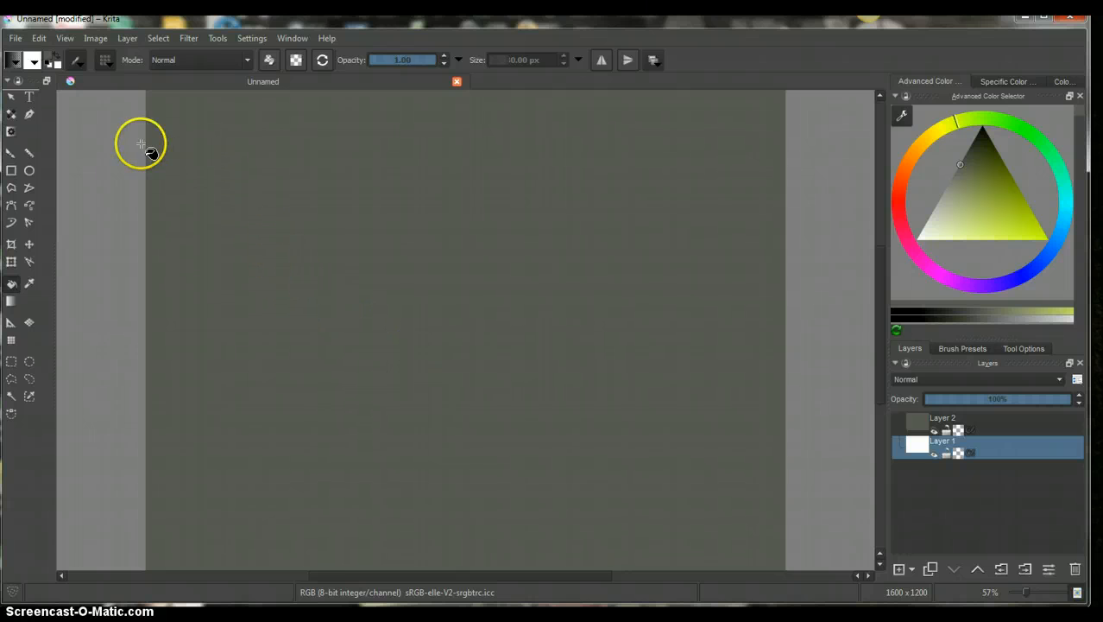
pyautogui.click(31, 172)
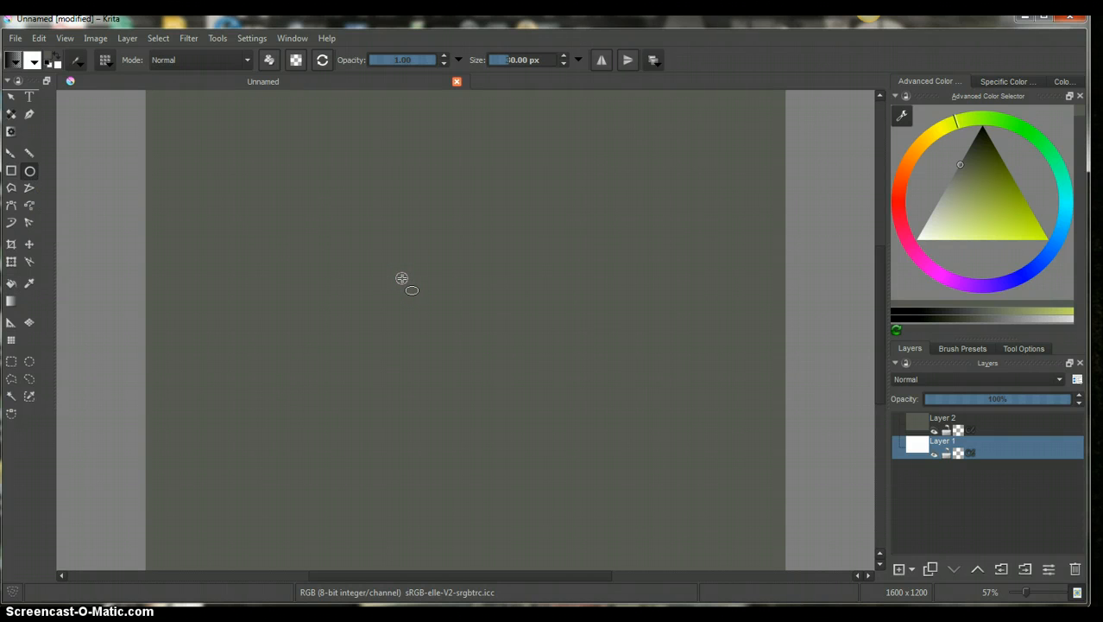
pyautogui.click(398, 269)
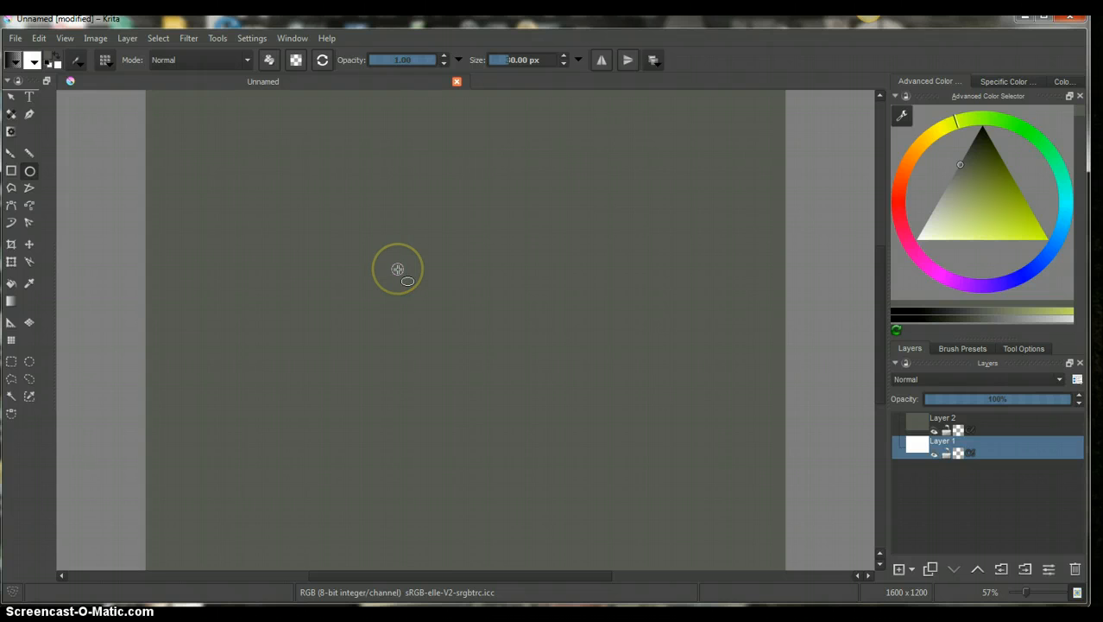
pyautogui.moveTo(397, 268); pyautogui.dragTo(609, 485)
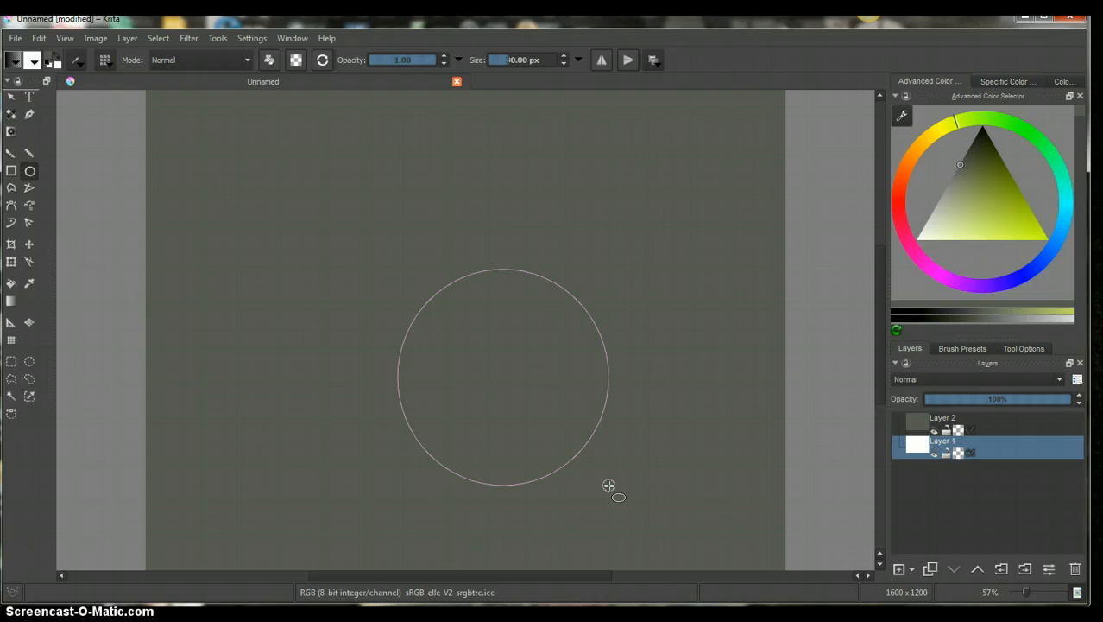
pyautogui.moveTo(609, 485); pyautogui.dragTo(611, 489)
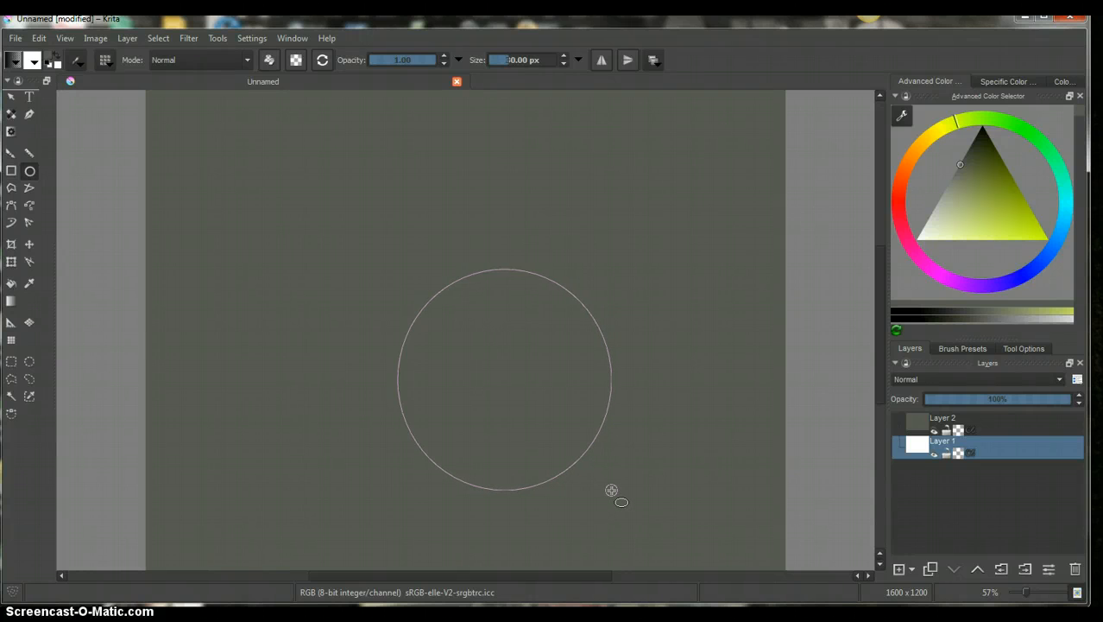
pyautogui.moveTo(611, 489); pyautogui.dragTo(612, 489)
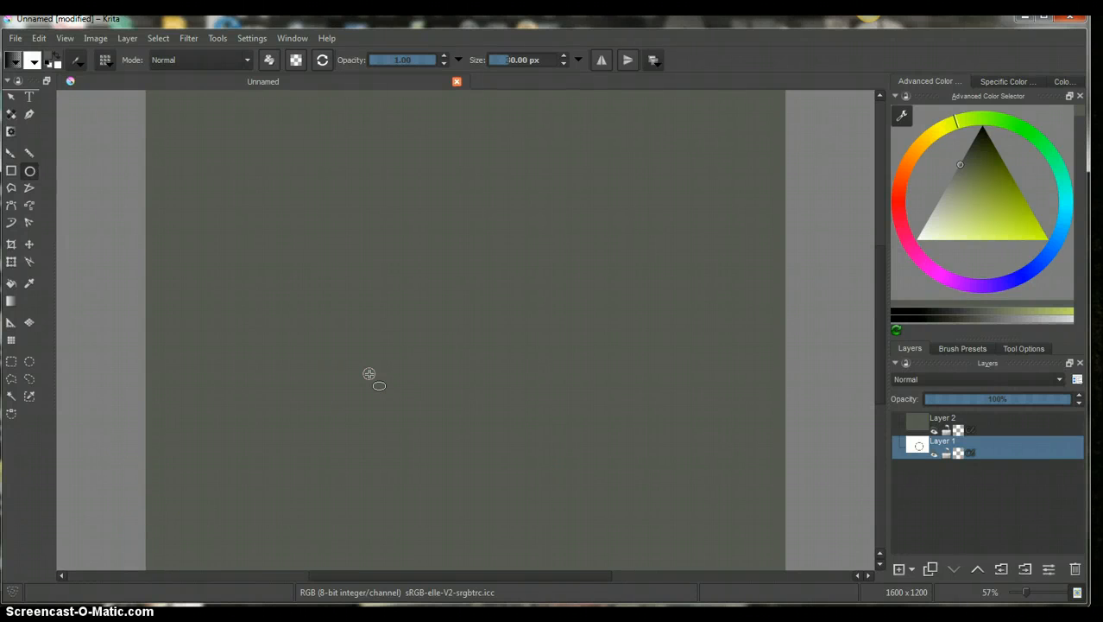
# Browse all brush presets and choose a fine pencil preset for drawing the outline
pyautogui.press('alt')
pyautogui.hotkey('alt', 'p')
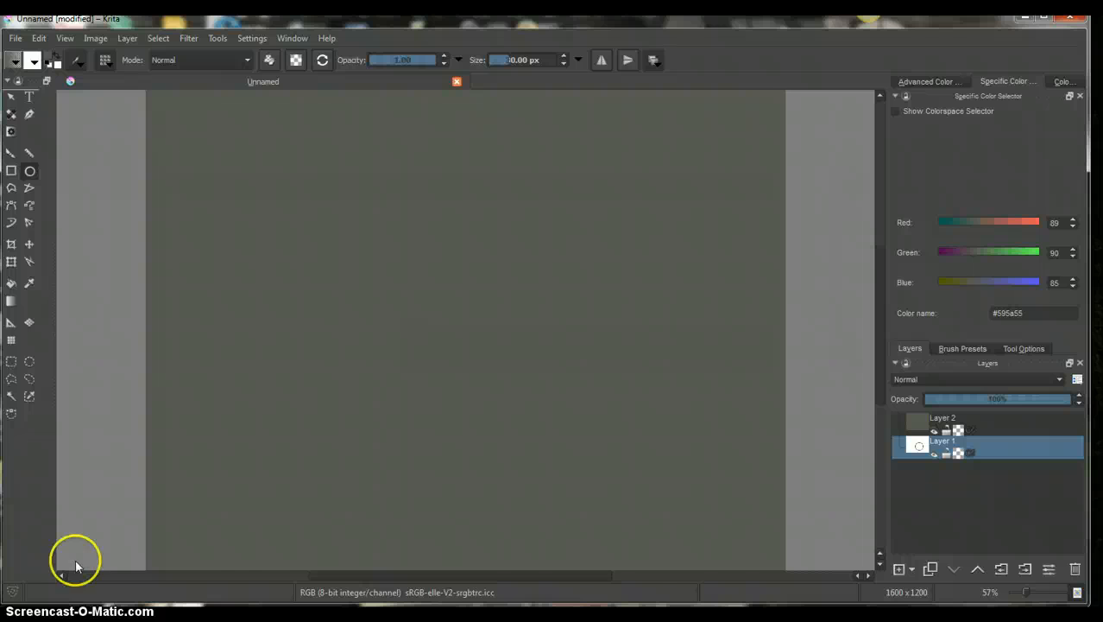
pyautogui.click(956, 350)
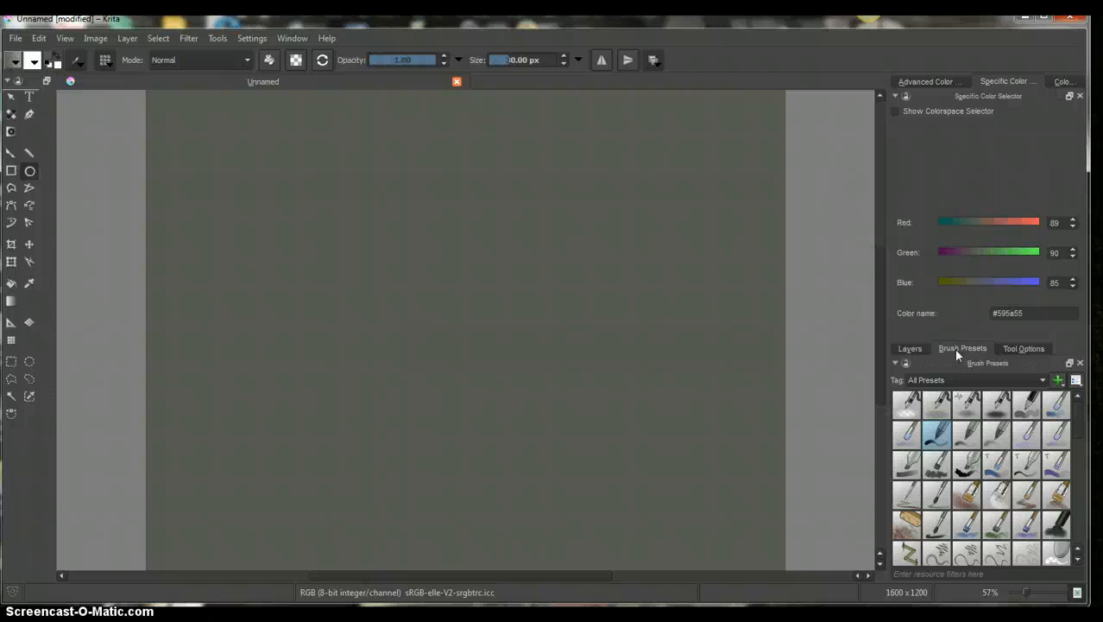
pyautogui.click(956, 351)
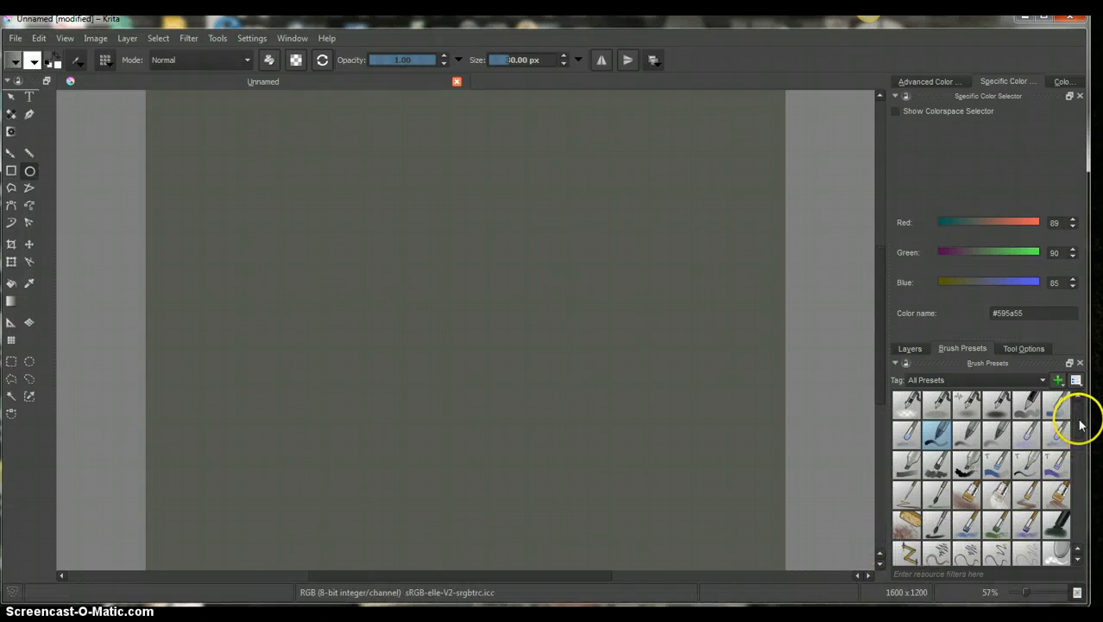
pyautogui.scroll(-1, 1080, 421)
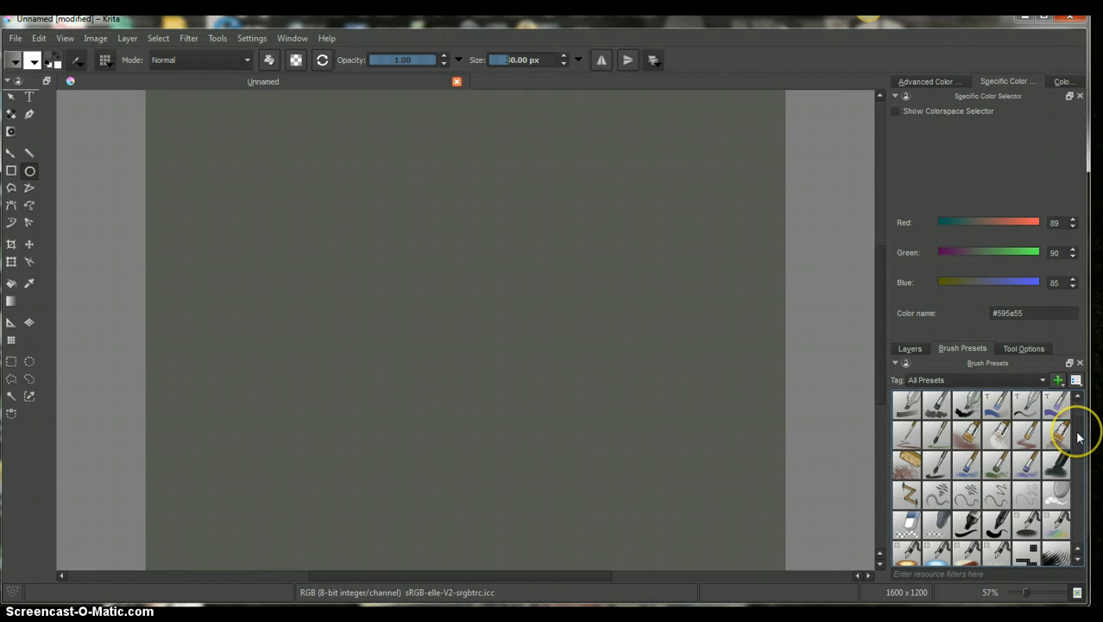
pyautogui.click(1078, 394)
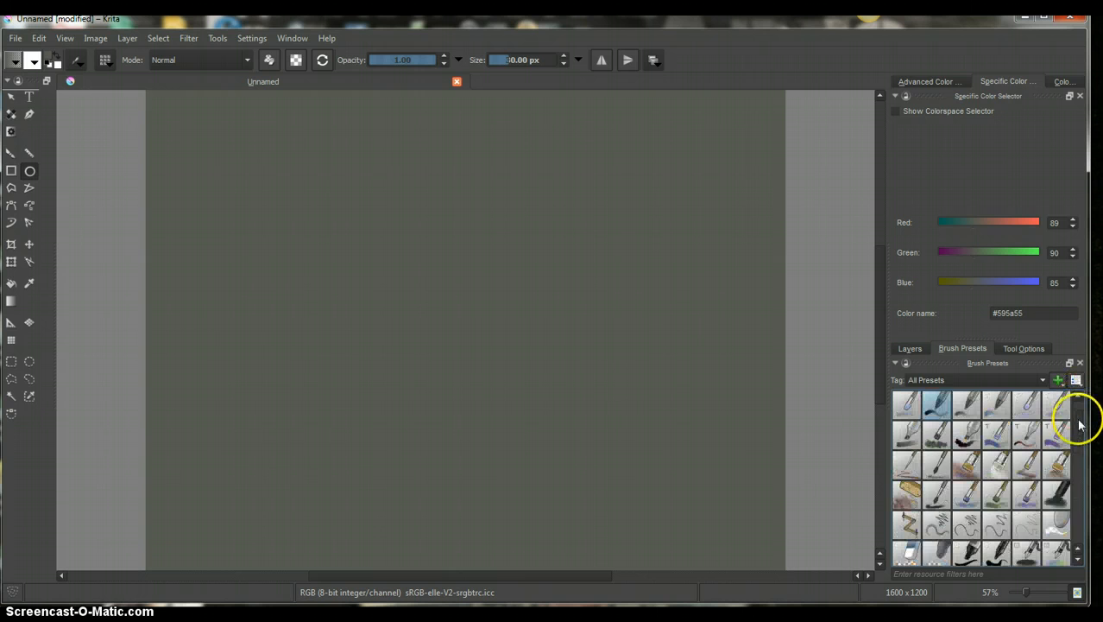
pyautogui.click(1078, 560)
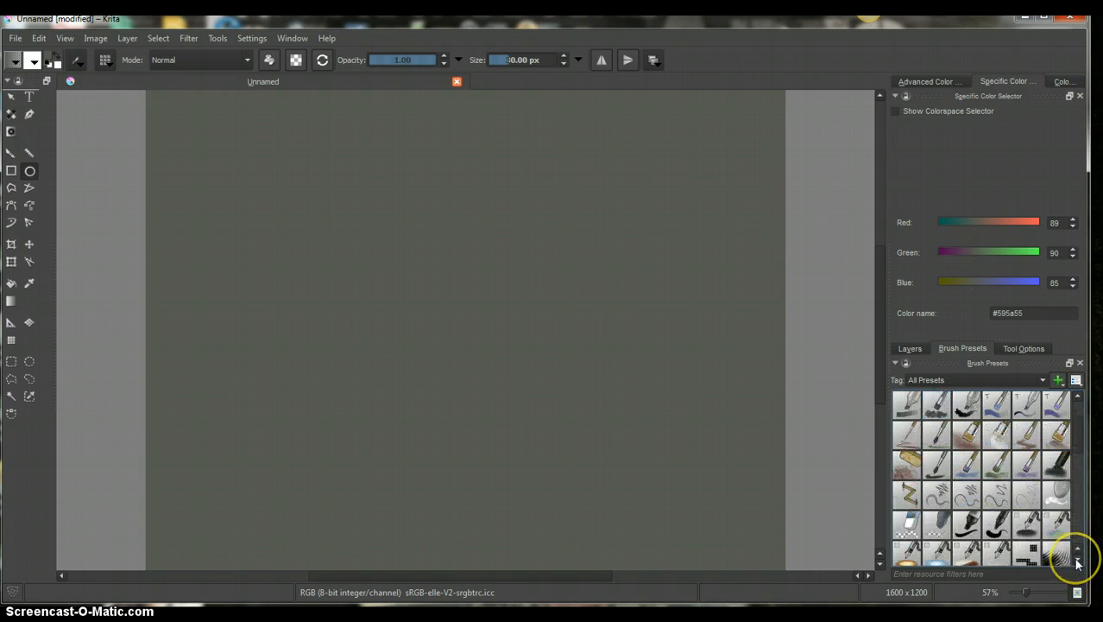
pyautogui.click(1077, 559)
pyautogui.click(1078, 560)
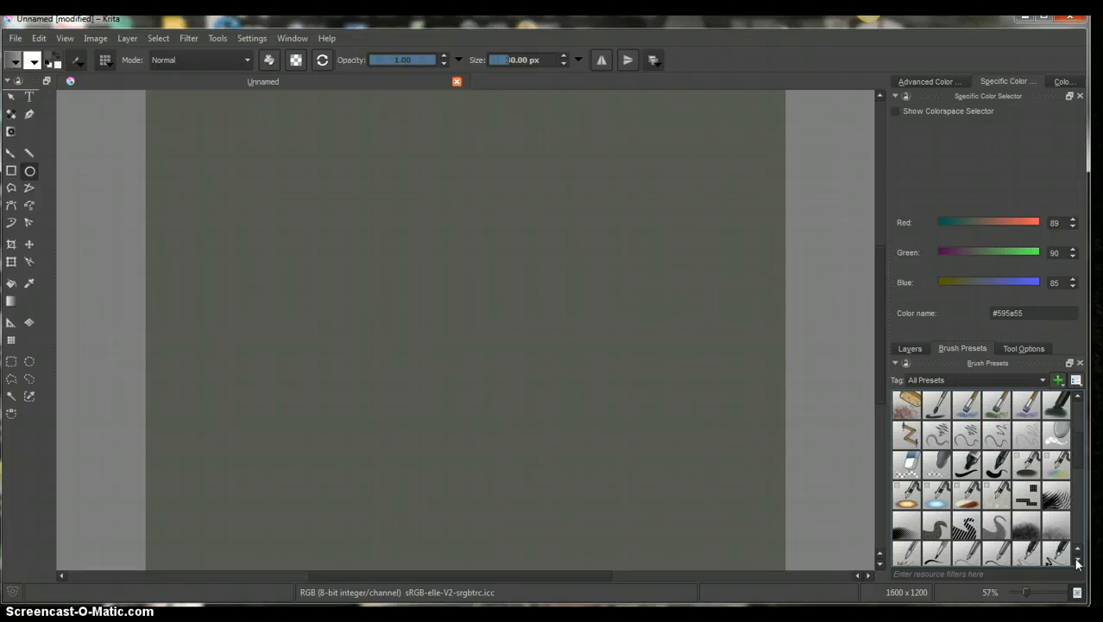
pyautogui.click(1077, 561)
pyautogui.click(1078, 560)
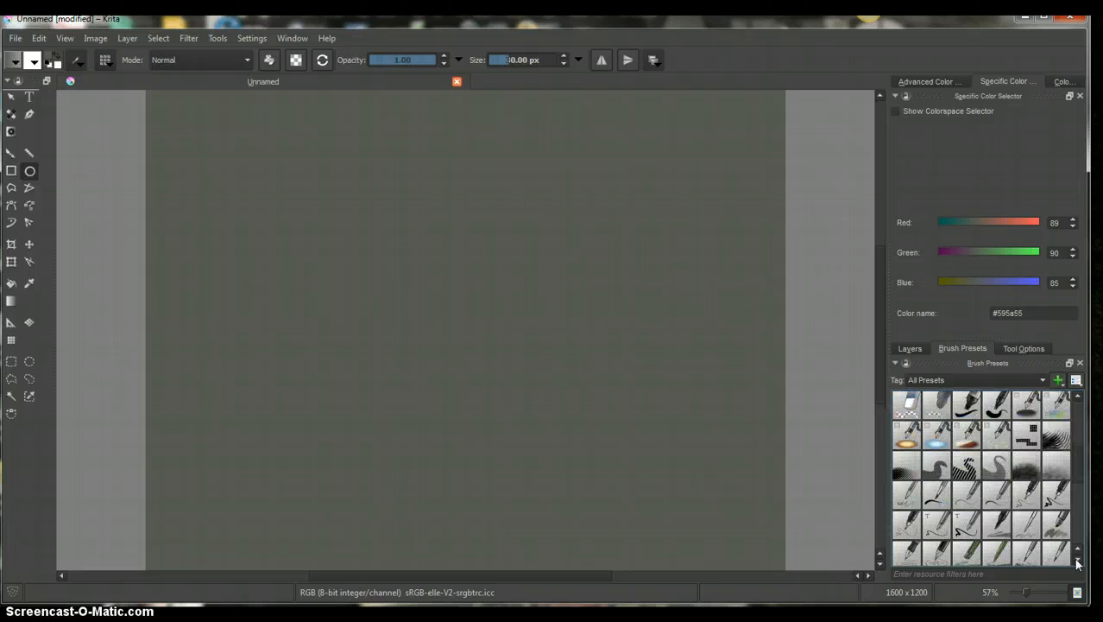
pyautogui.click(1078, 560)
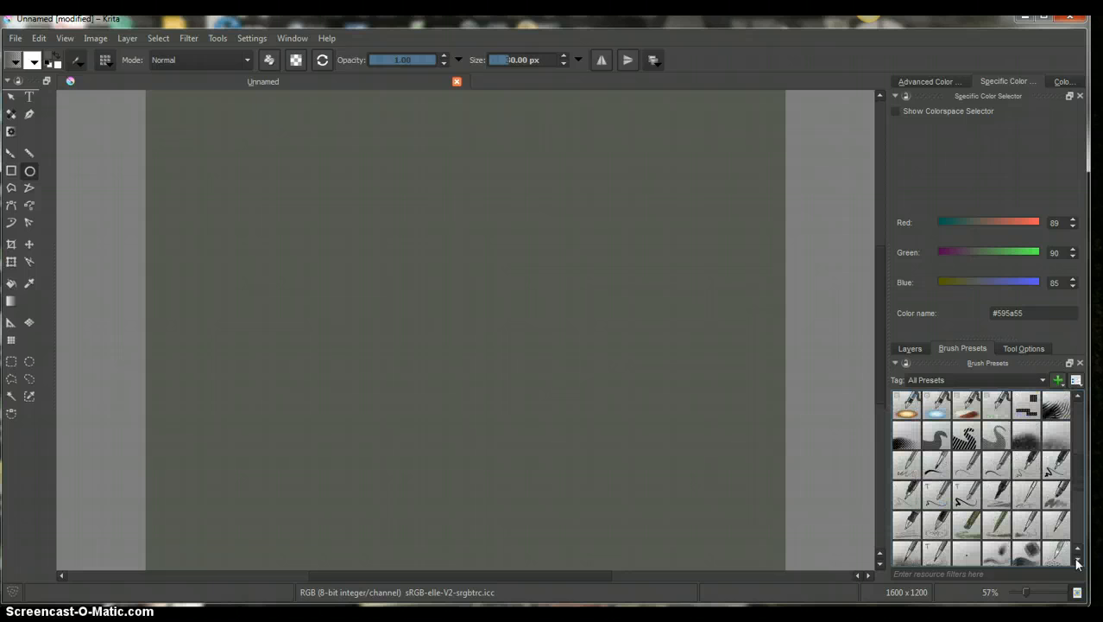
pyautogui.click(1078, 560)
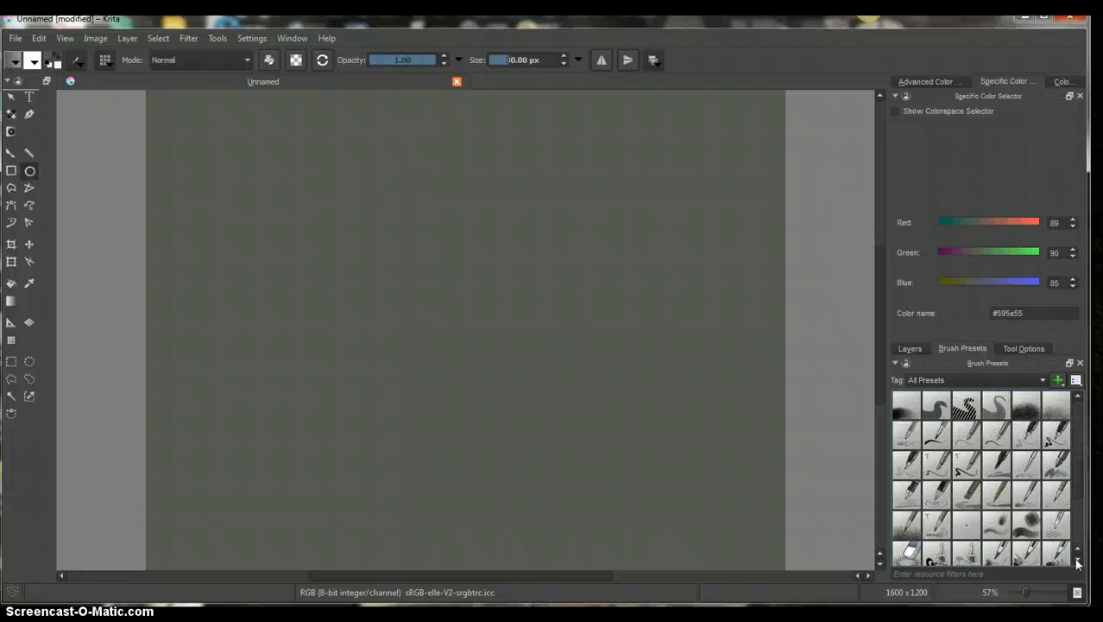
pyautogui.click(1030, 493)
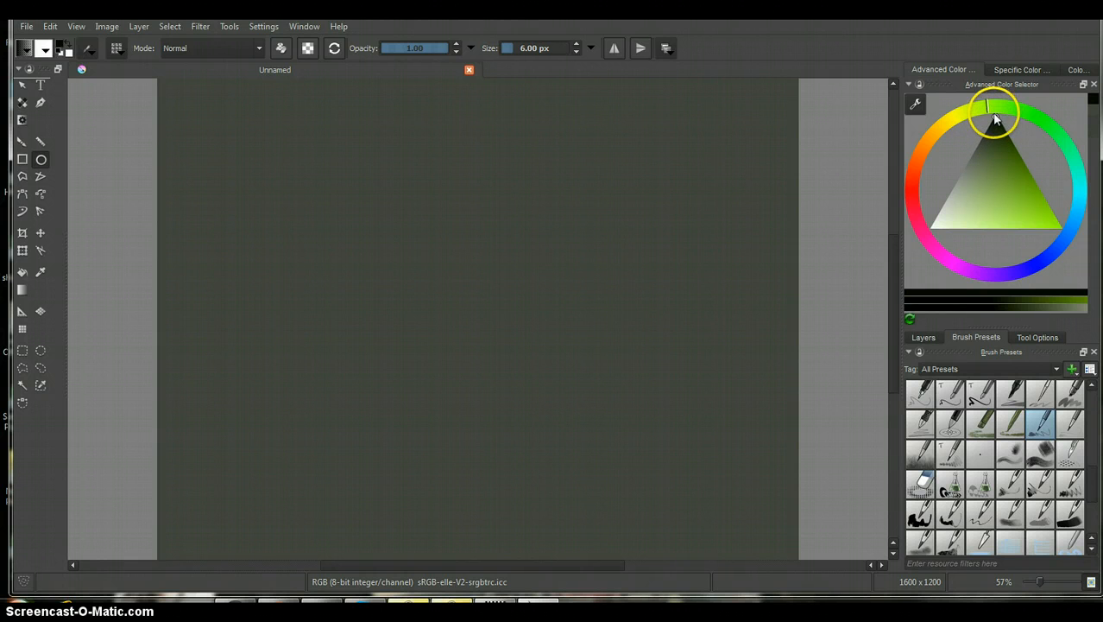
# Set the foreground colour to black and draw a large, slightly tall ellipse outline right of the canvas centre
pyautogui.click(995, 118)
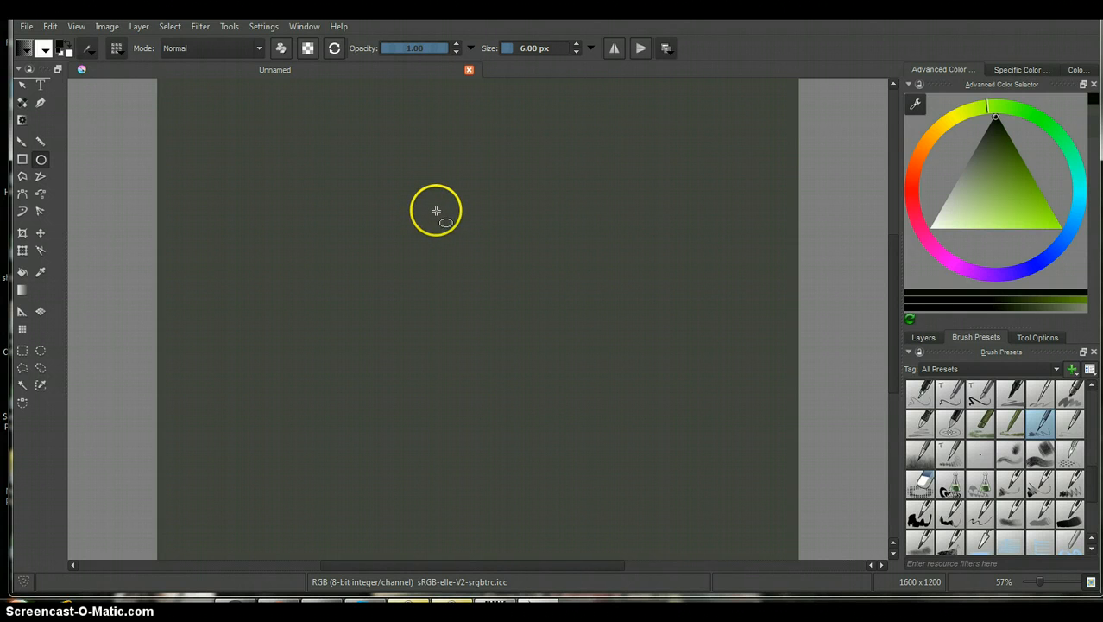
pyautogui.moveTo(436, 211); pyautogui.dragTo(675, 469)
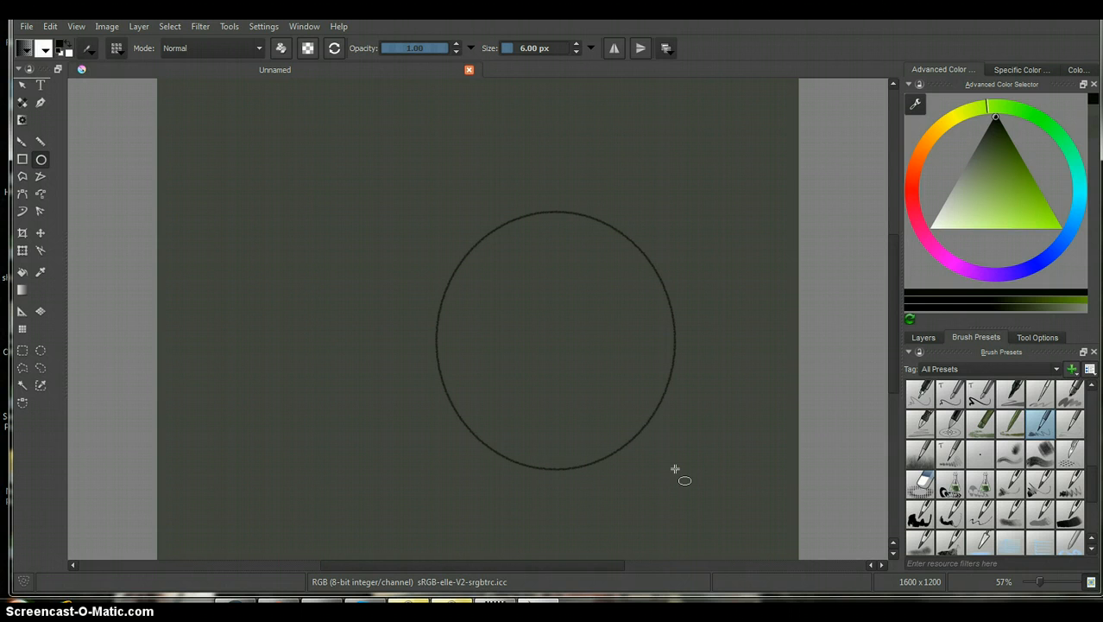
pyautogui.click(159, 517)
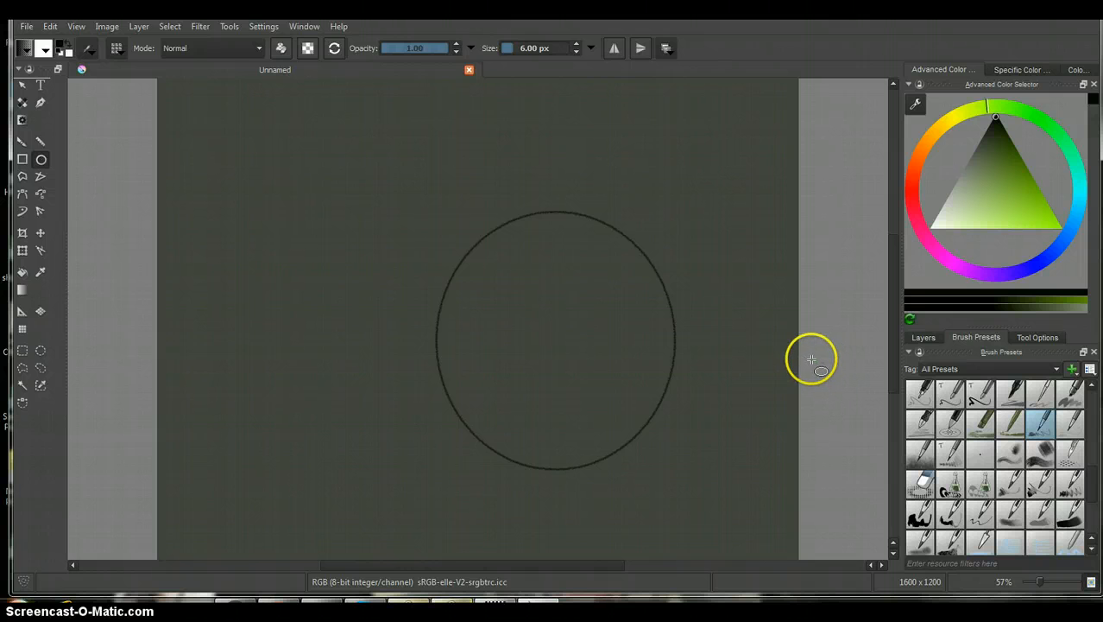
# Add a new paint layer above the ellipse layer
pyautogui.click(925, 338)
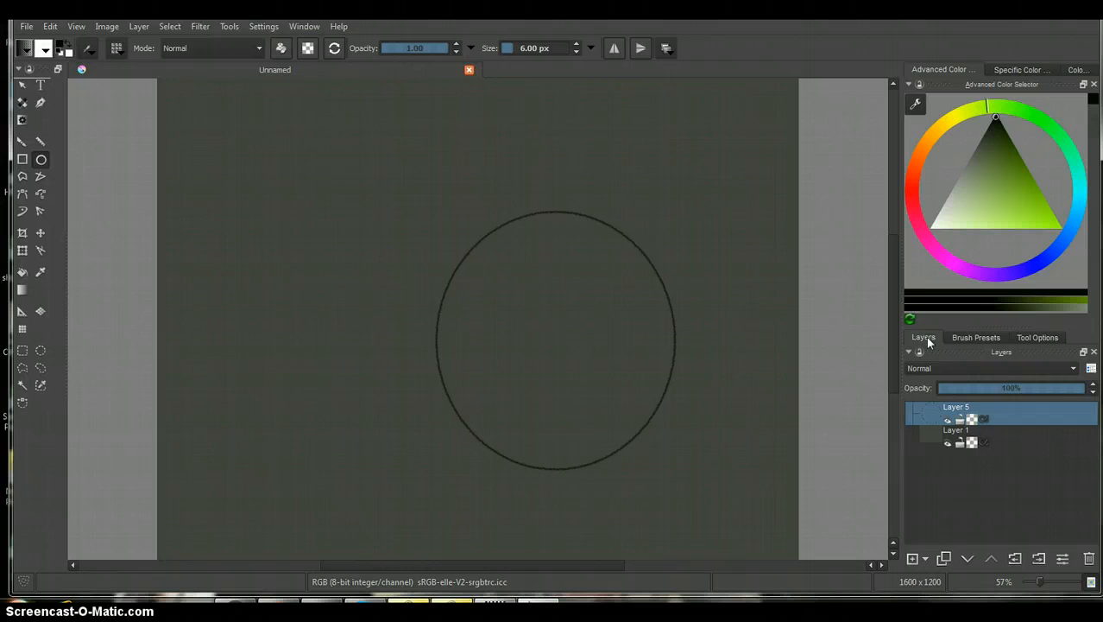
pyautogui.click(911, 558)
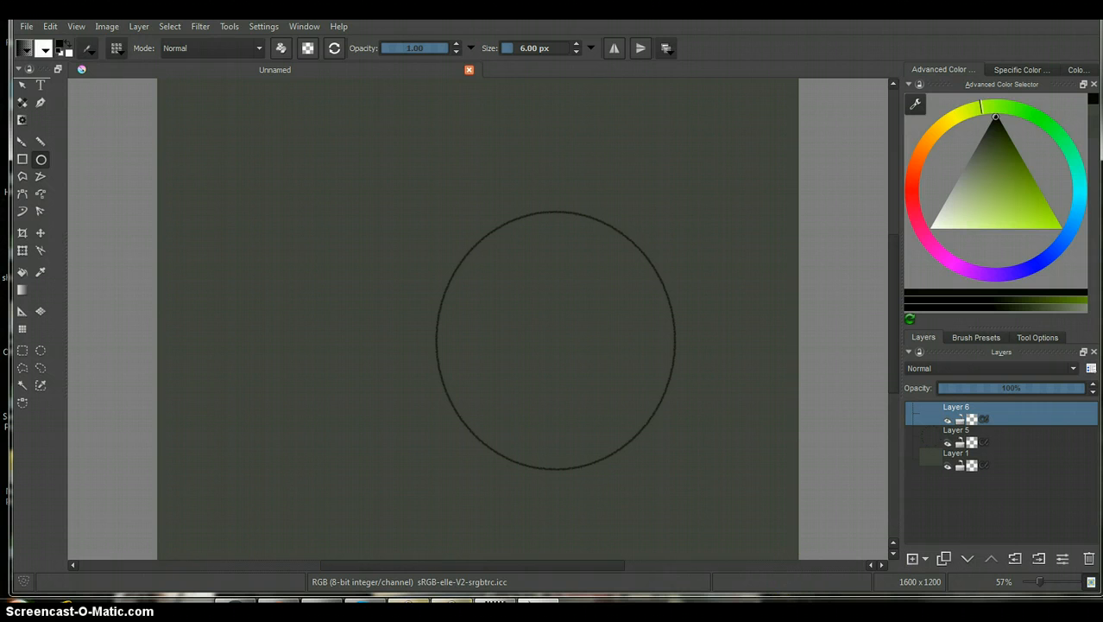
pyautogui.press('super')
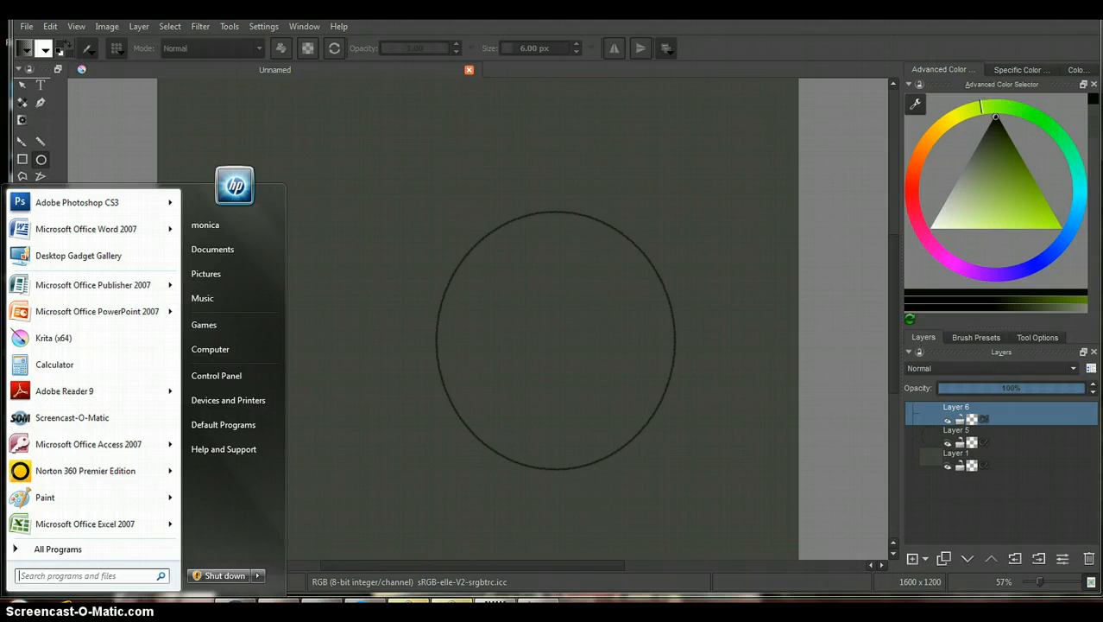
pyautogui.press('Escape')
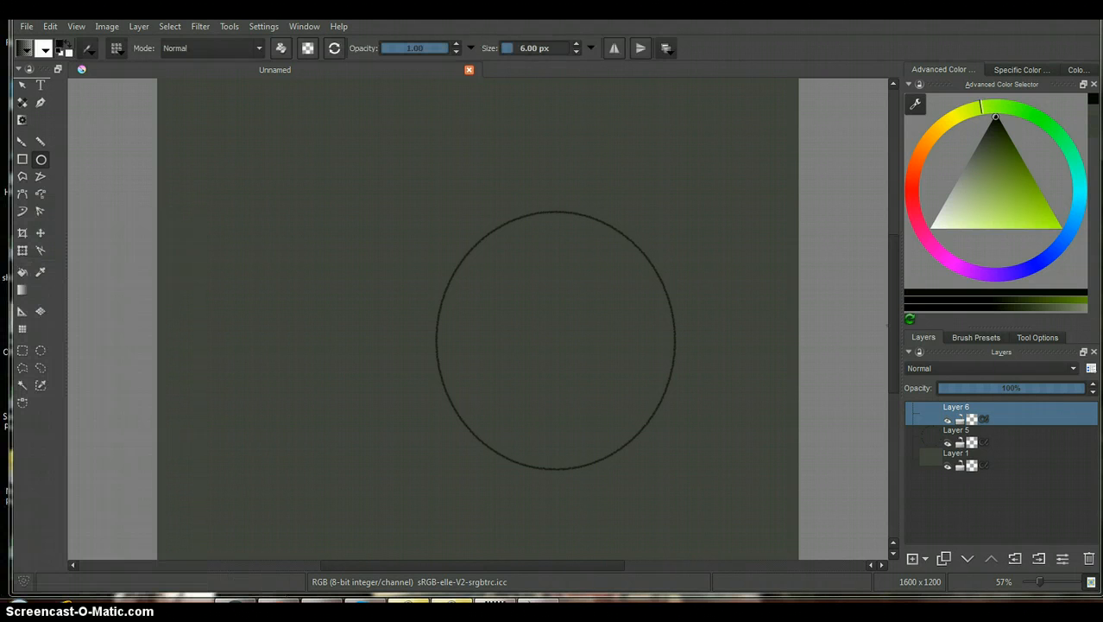
pyautogui.moveTo(537, 602)
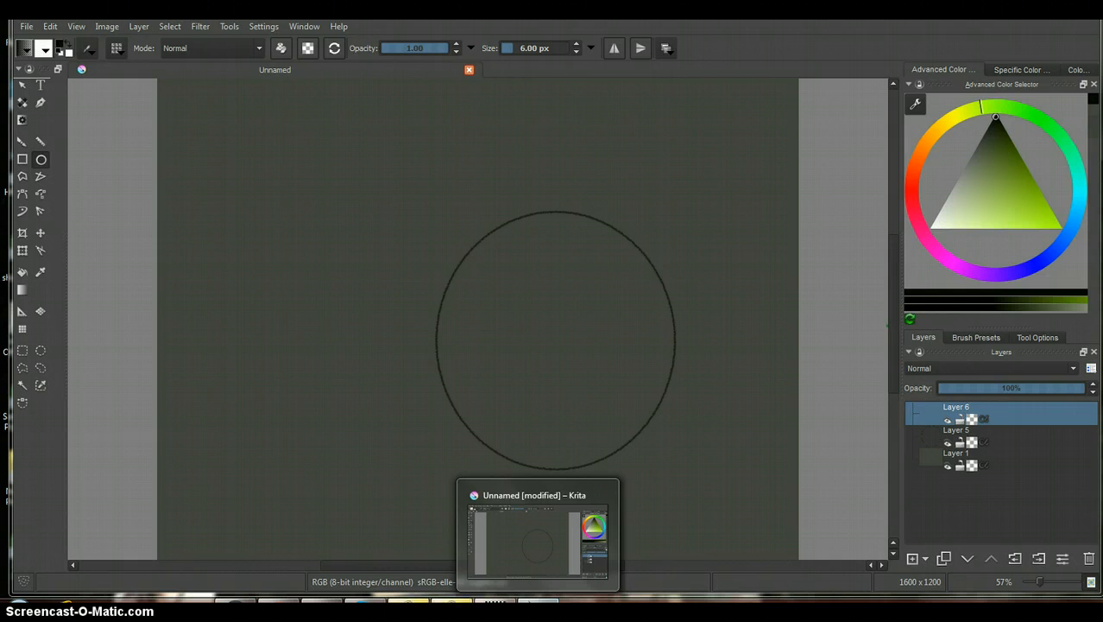
# Examine the layer stack's thumbnails and make sure the empty top layer is selected
pyautogui.moveTo(344, 587)
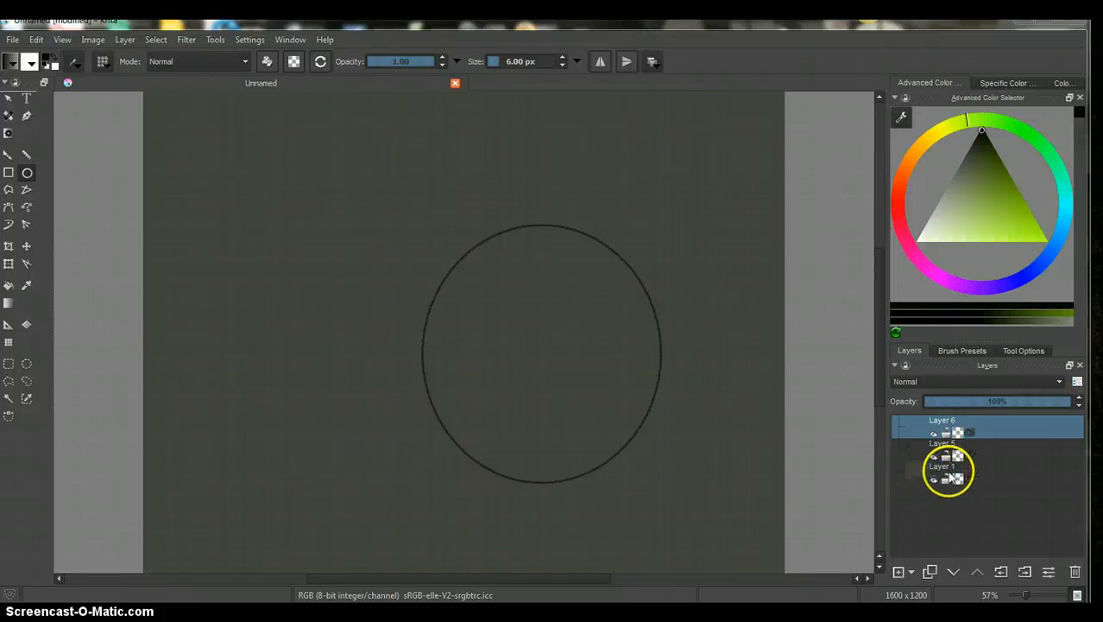
pyautogui.moveTo(939, 477)
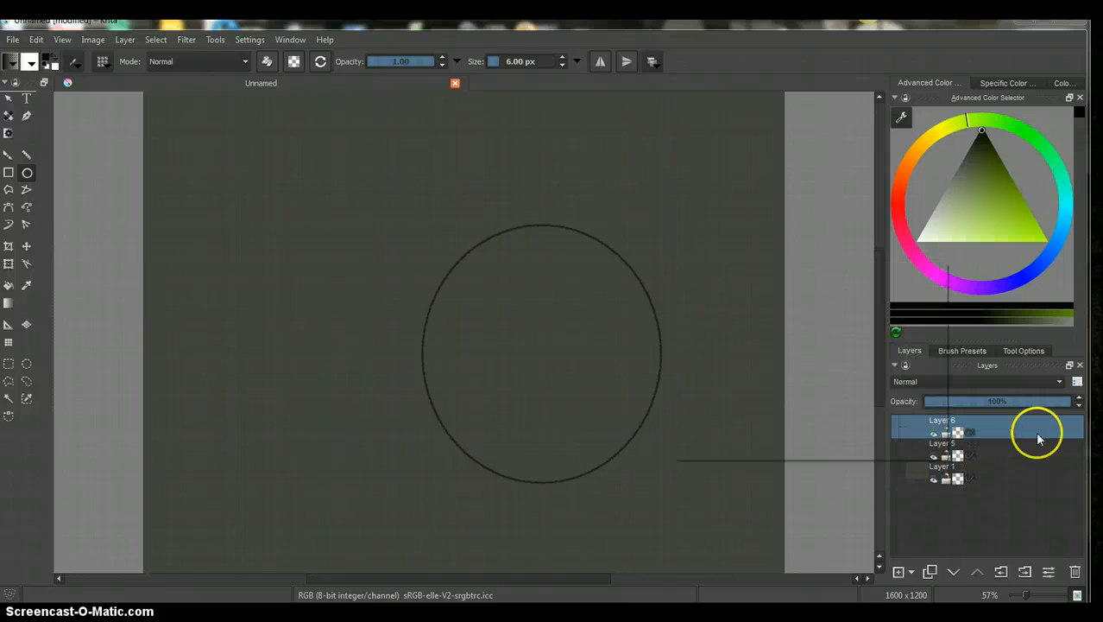
pyautogui.moveTo(917, 451)
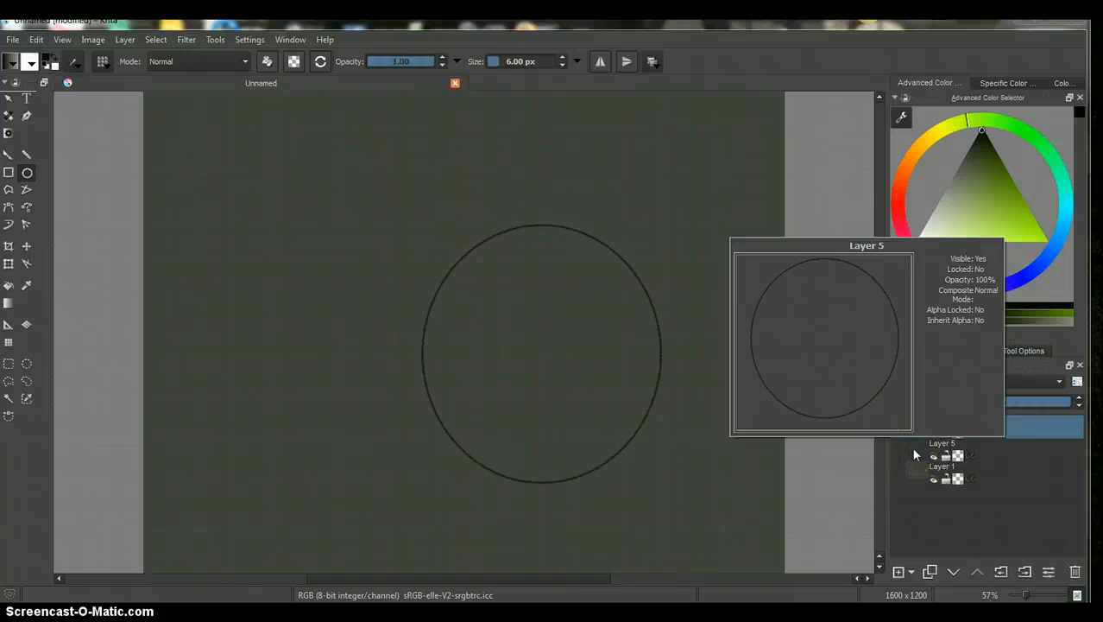
pyautogui.click(915, 427)
pyautogui.moveTo(908, 432)
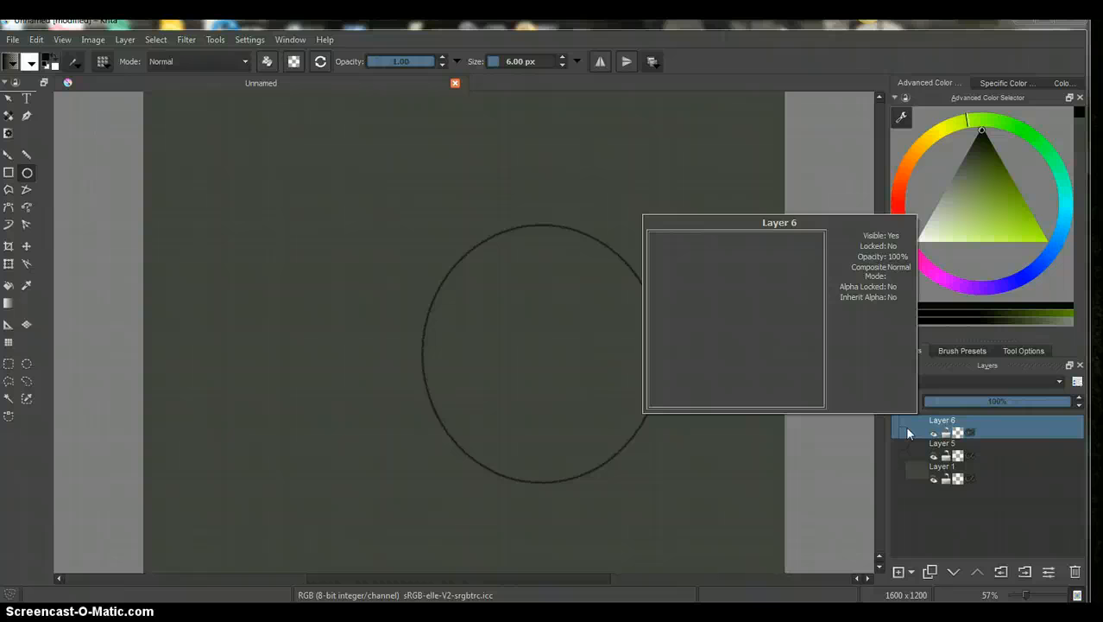
pyautogui.click(894, 421)
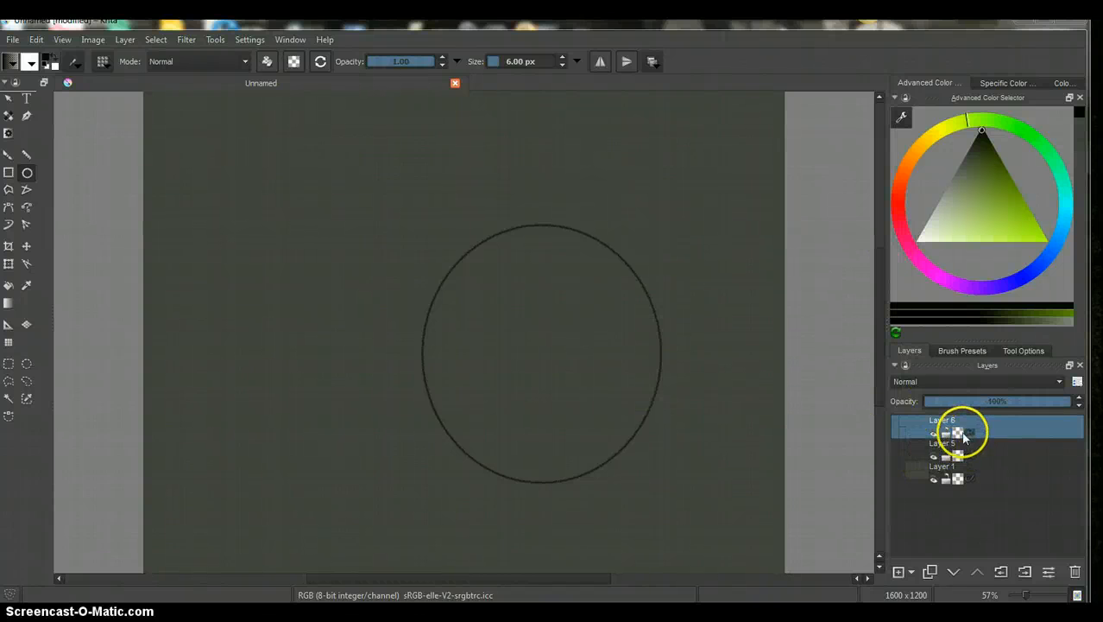
pyautogui.moveTo(916, 434)
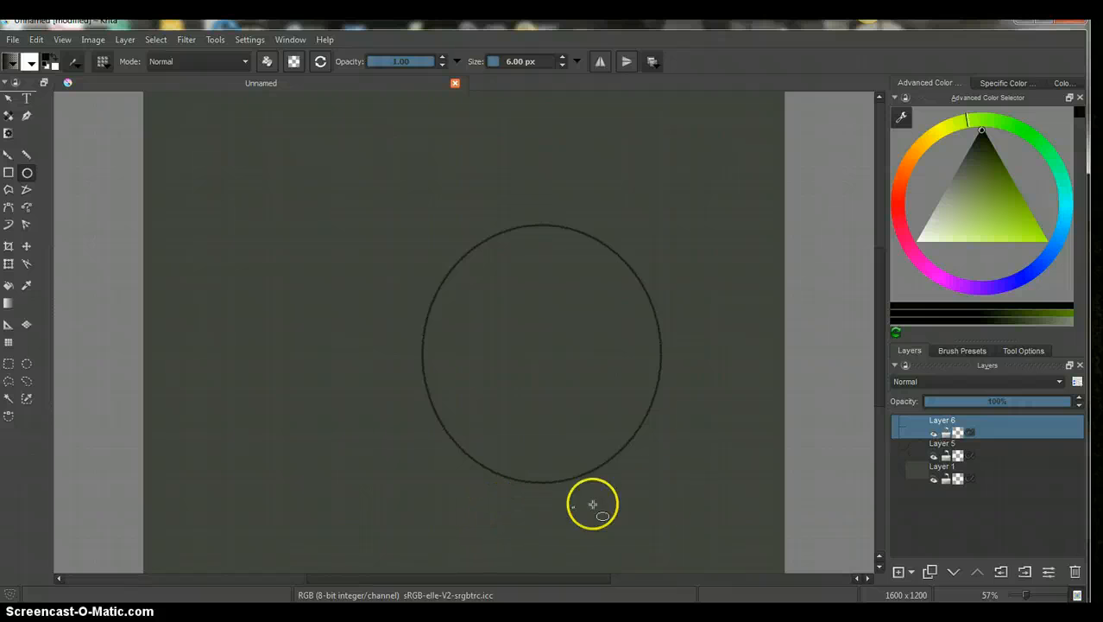
# Browse the full list of brush presets for one suited to painting fur-like texture
pyautogui.click(960, 352)
pyautogui.click(1066, 597)
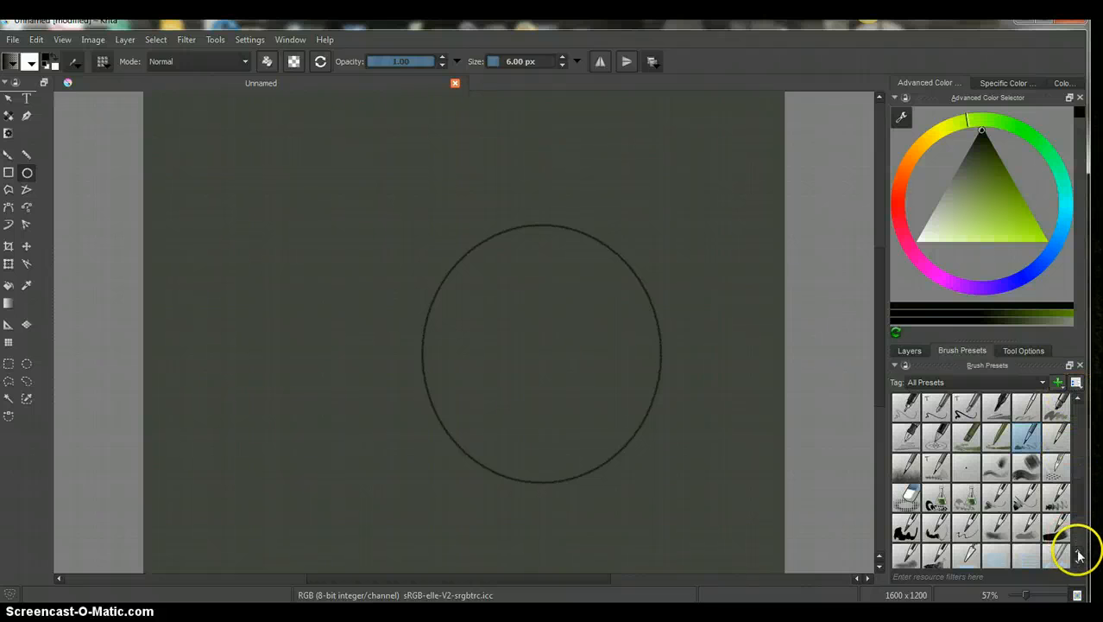
pyautogui.scroll(-3, 1078, 555)
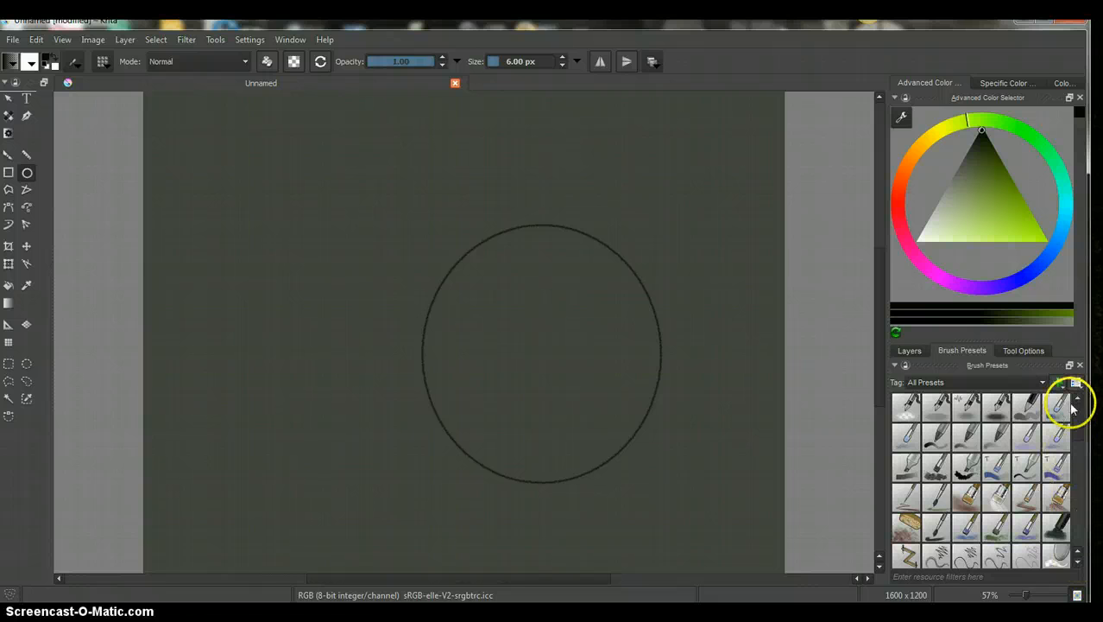
pyautogui.click(1078, 563)
pyautogui.click(1078, 563)
pyautogui.click(1078, 563)
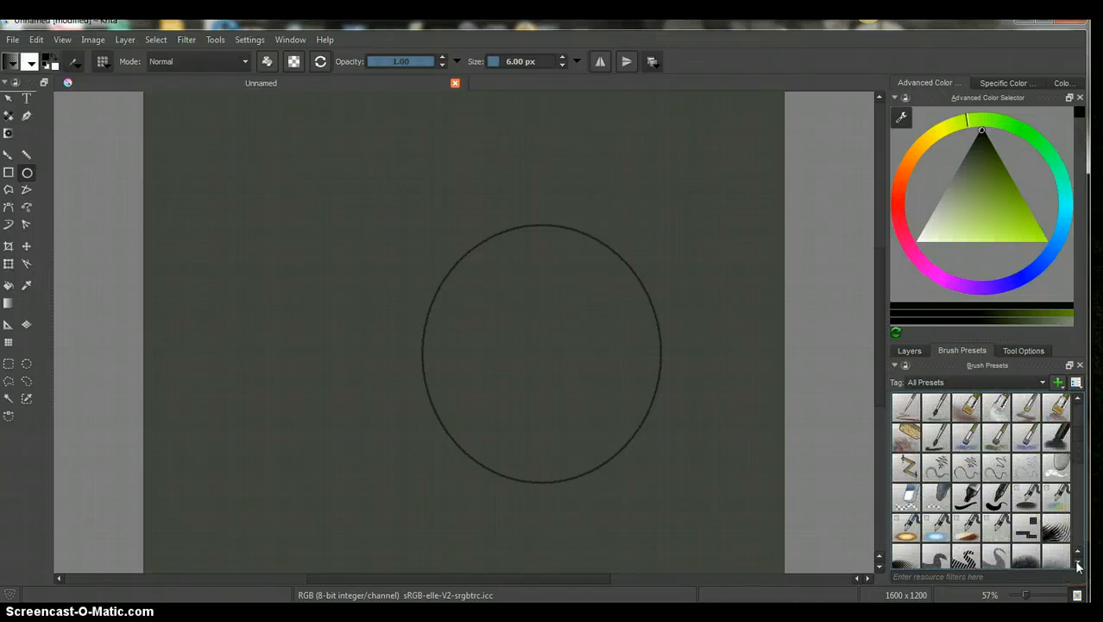
pyautogui.click(1077, 563)
pyautogui.click(1077, 563)
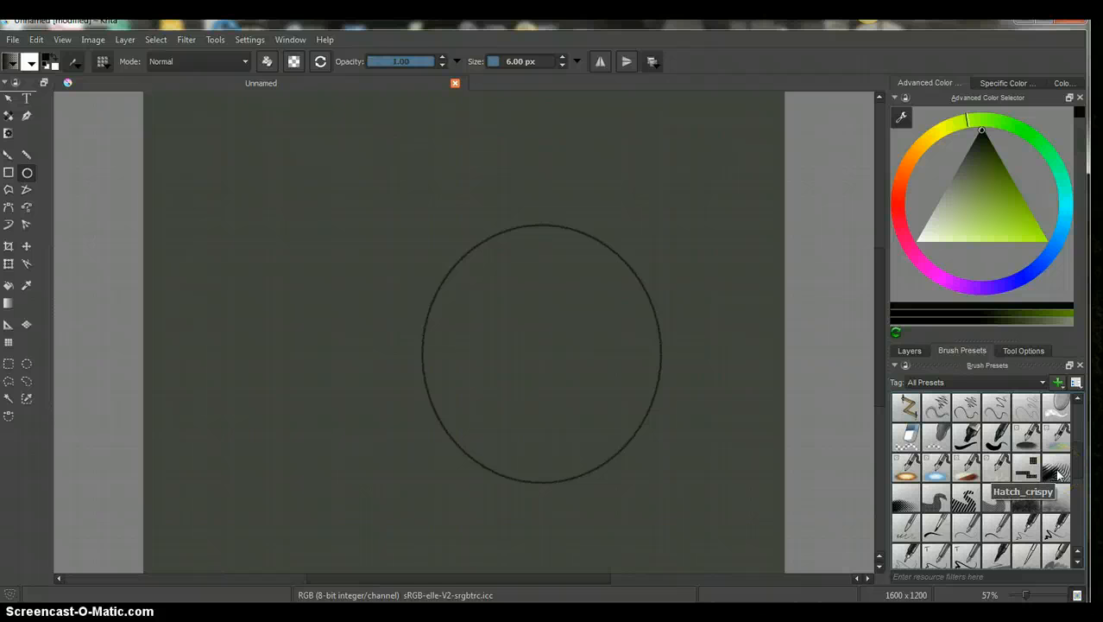
pyautogui.click(1078, 563)
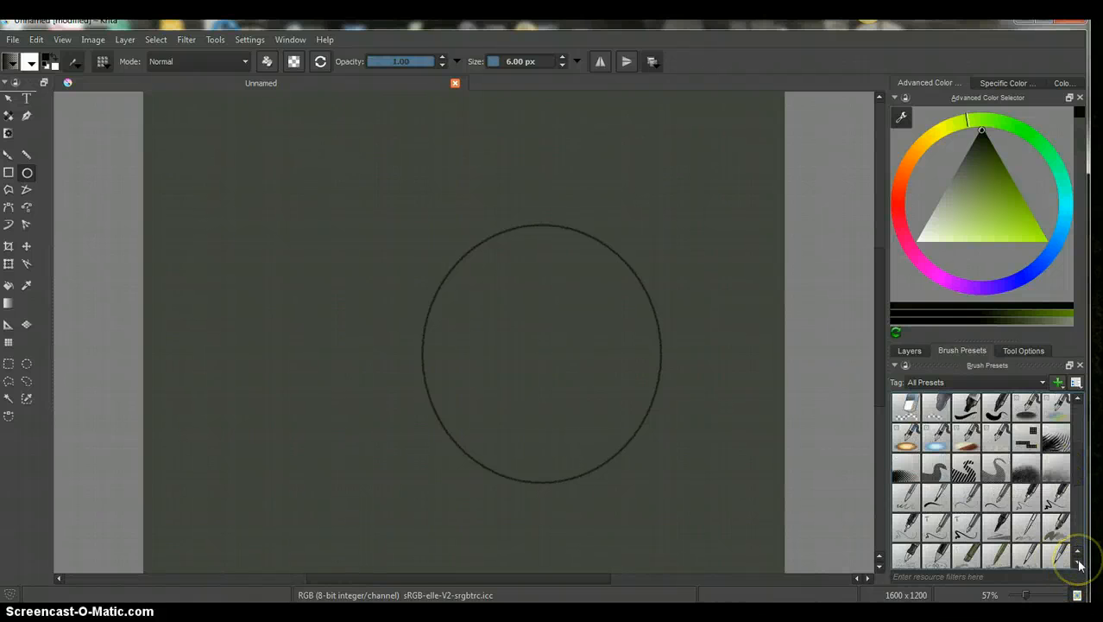
pyautogui.click(1079, 563)
pyautogui.click(1078, 564)
pyautogui.click(1078, 564)
pyautogui.click(1079, 564)
pyautogui.click(1079, 564)
pyautogui.click(1078, 563)
pyautogui.click(1078, 564)
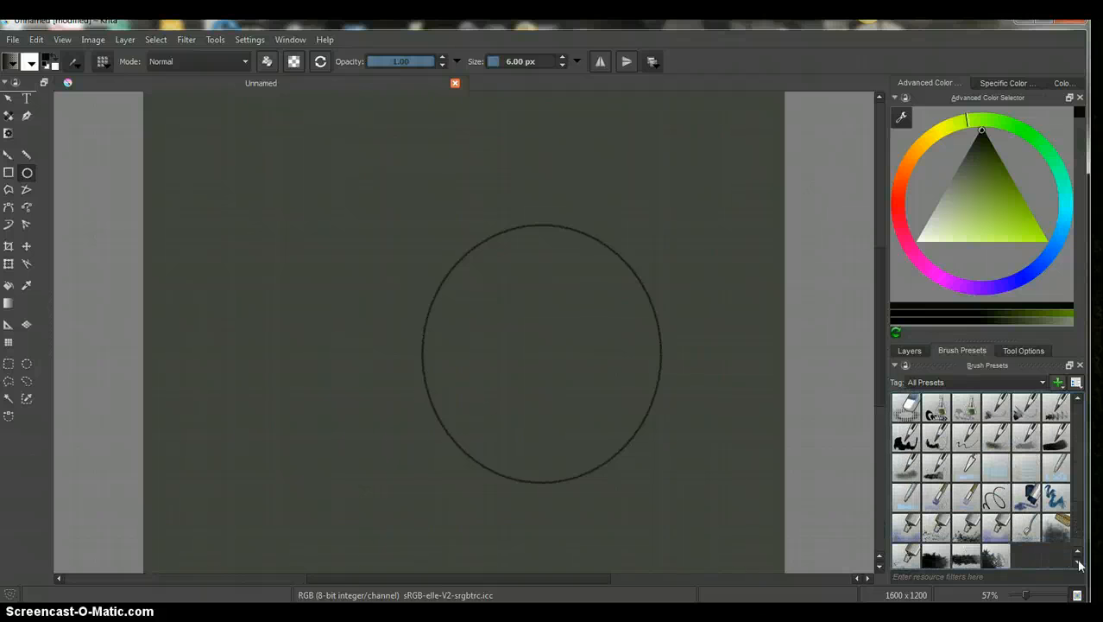
pyautogui.click(1079, 564)
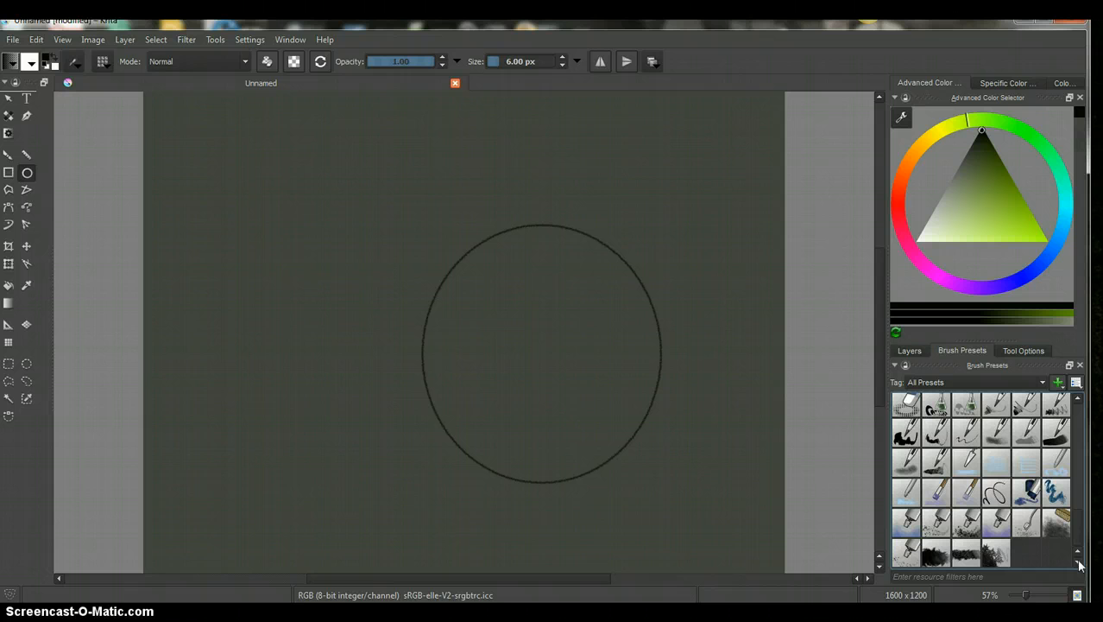
# Filter the brush presets by "rake", enlarge the previews and choose the Rake_bristle_dry preset
pyautogui.click(916, 577)
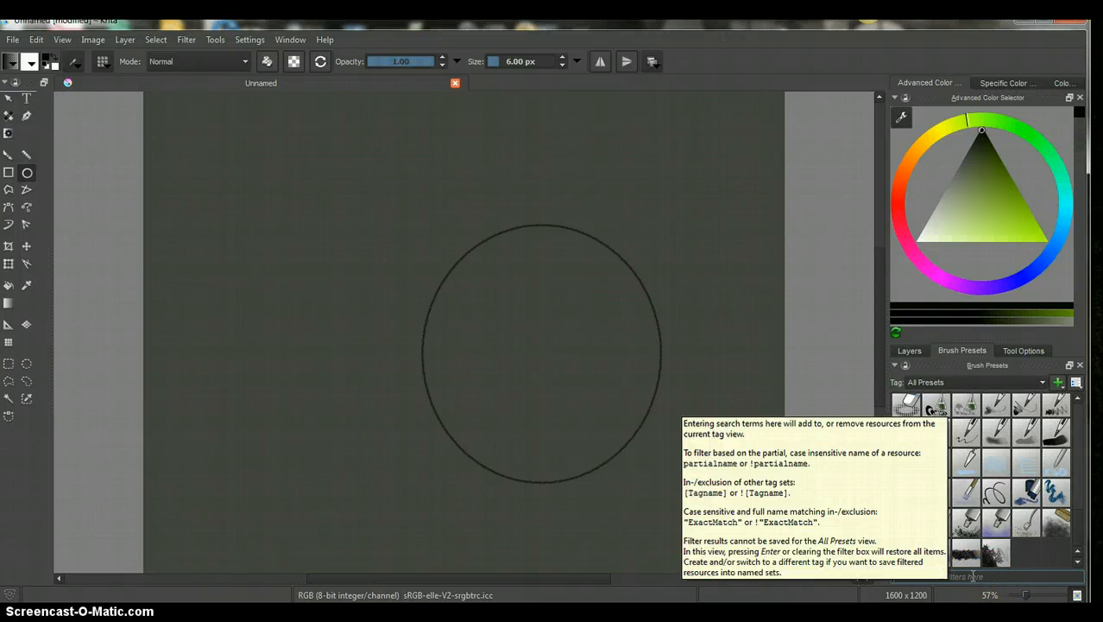
pyautogui.write('a')
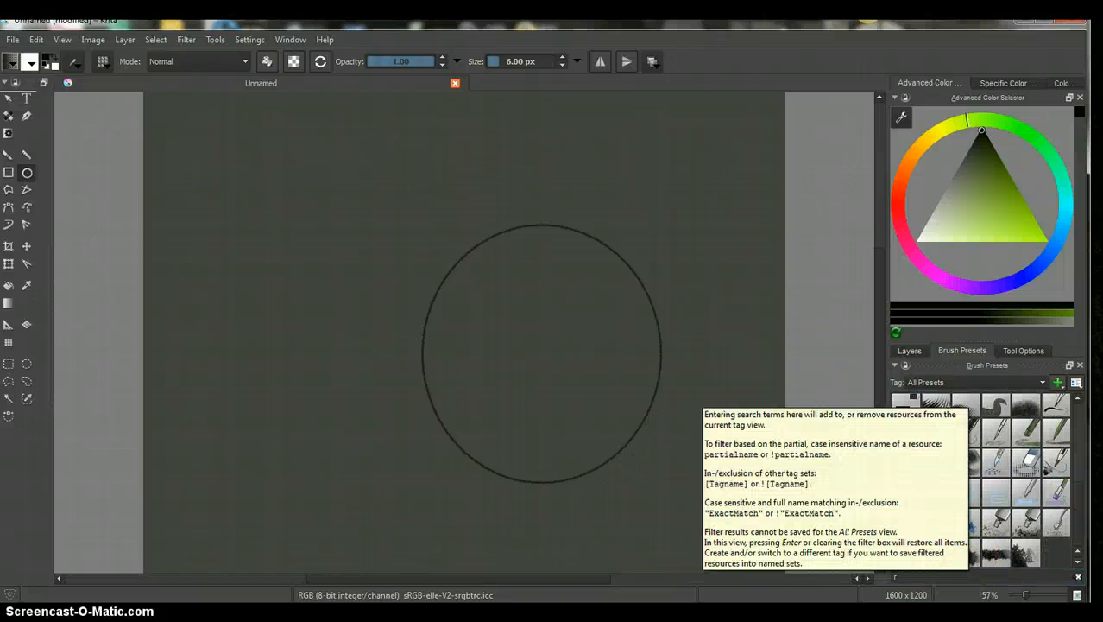
pyautogui.write('ake')
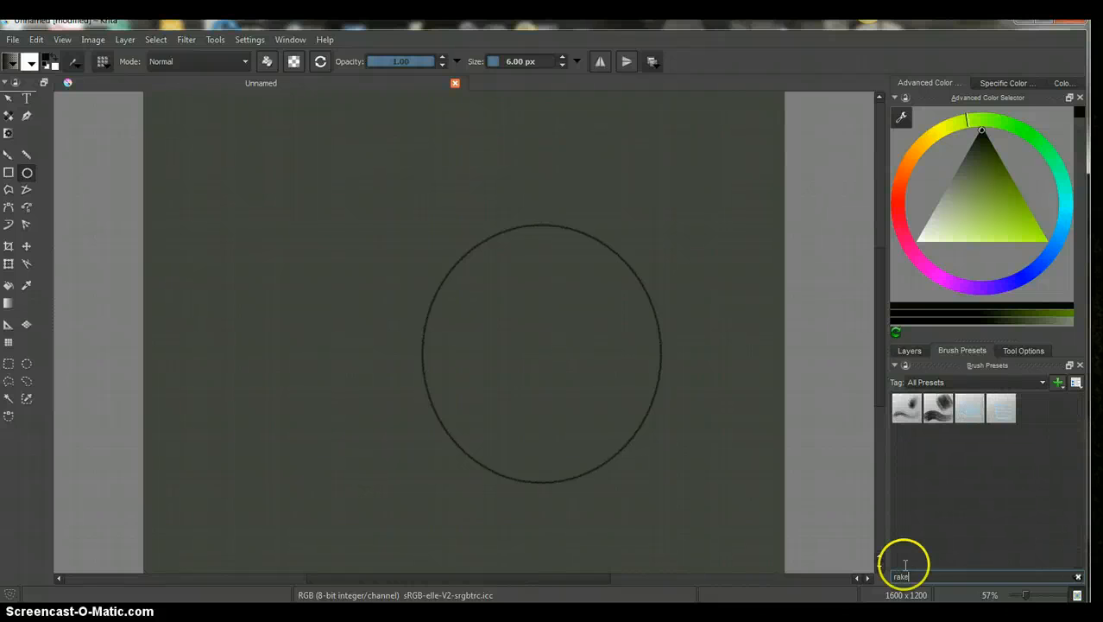
pyautogui.click(911, 418)
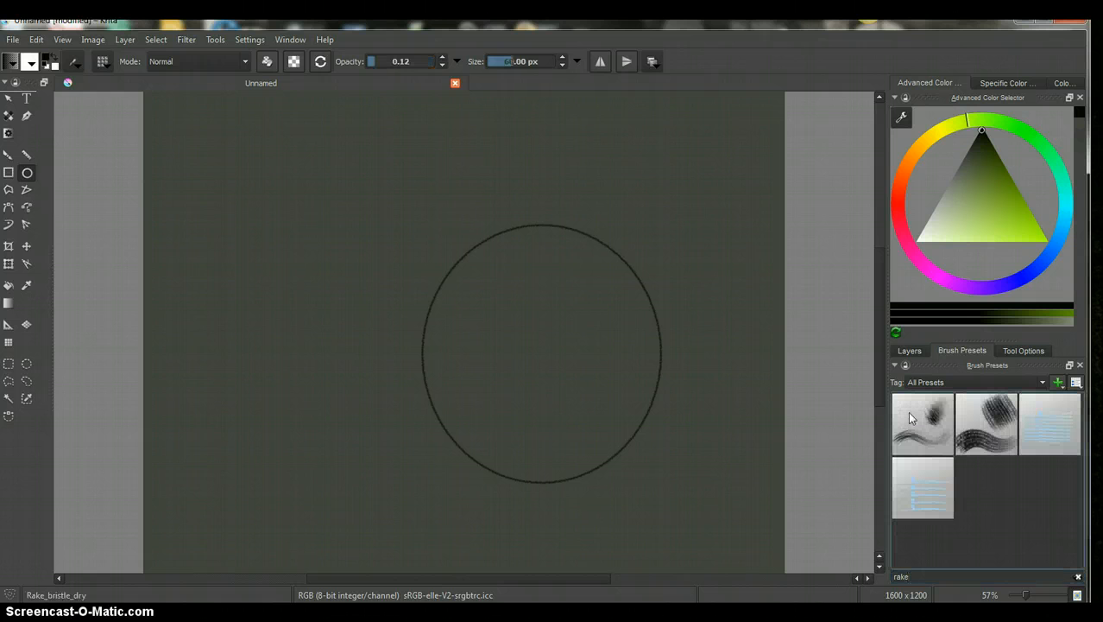
pyautogui.click(913, 434)
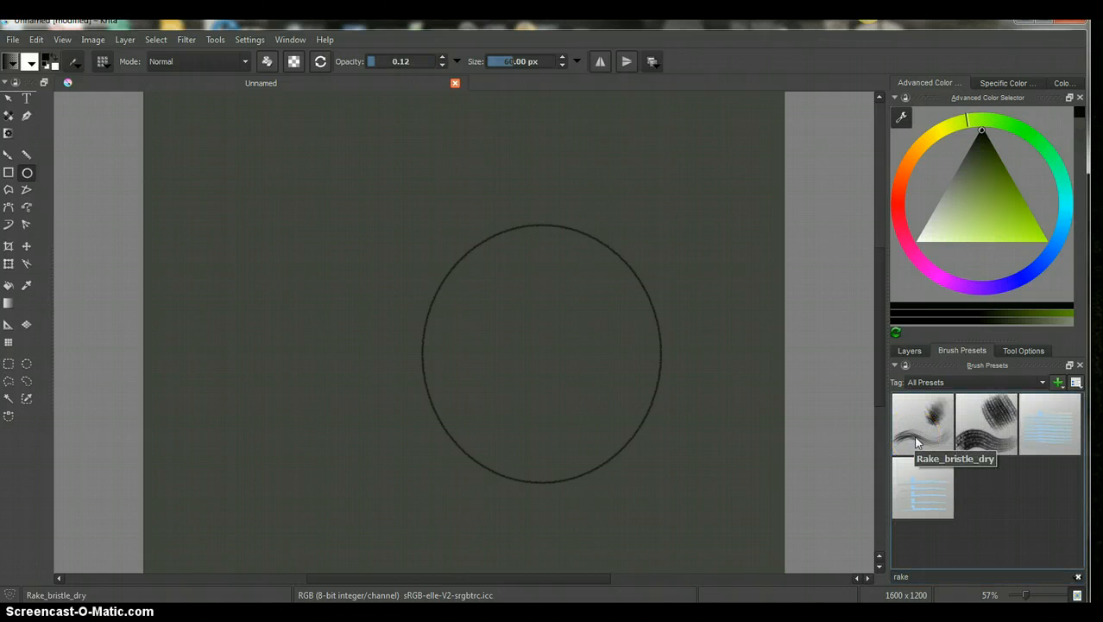
pyautogui.click(913, 443)
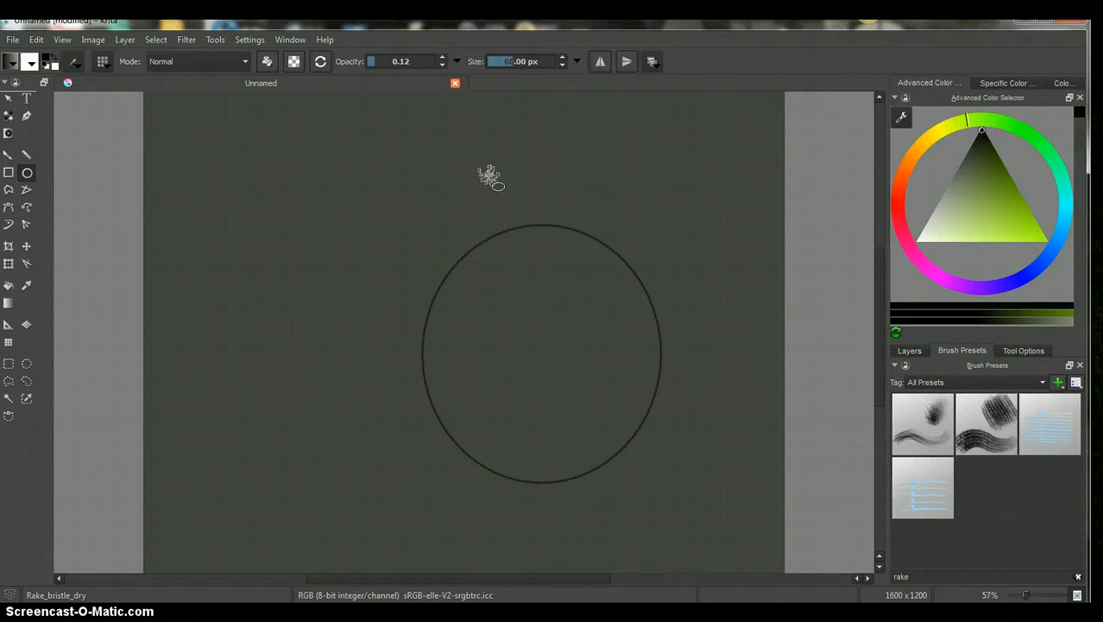
# Prepare the Freehand Brush with a size of 69.18 px and a pale, slightly greenish white foreground colour
pyautogui.click(80, 63)
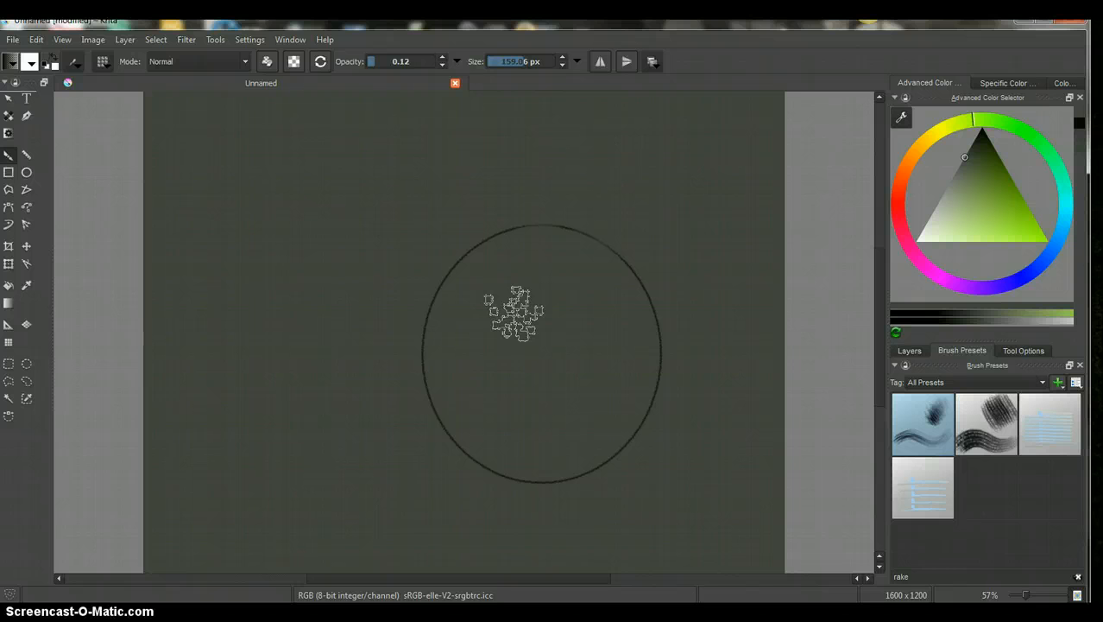
pyautogui.moveTo(516, 311)
pyautogui.mouseDown()
pyautogui.moveTo(532, 286)
pyautogui.moveTo(565, 282)
pyautogui.moveTo(633, 240)
pyautogui.moveTo(662, 269)
pyautogui.moveTo(510, 306)
pyautogui.moveTo(517, 419)
pyautogui.moveTo(520, 315)
pyautogui.moveTo(601, 246)
pyautogui.moveTo(601, 197)
pyautogui.moveTo(508, 308)
pyautogui.mouseUp()
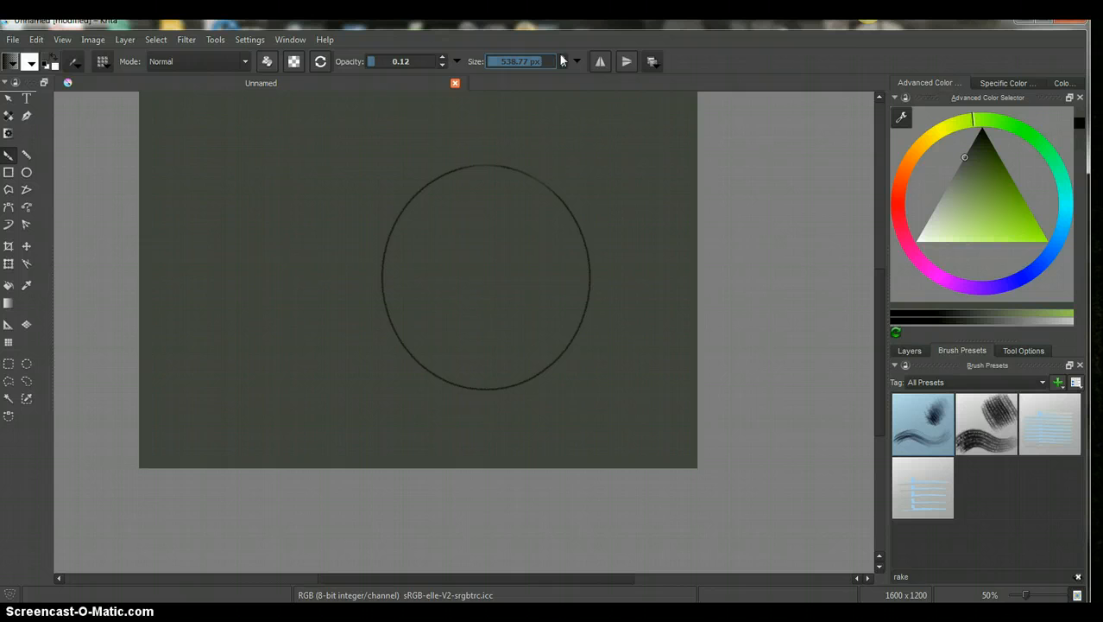
pyautogui.moveTo(545, 61); pyautogui.dragTo(512, 60)
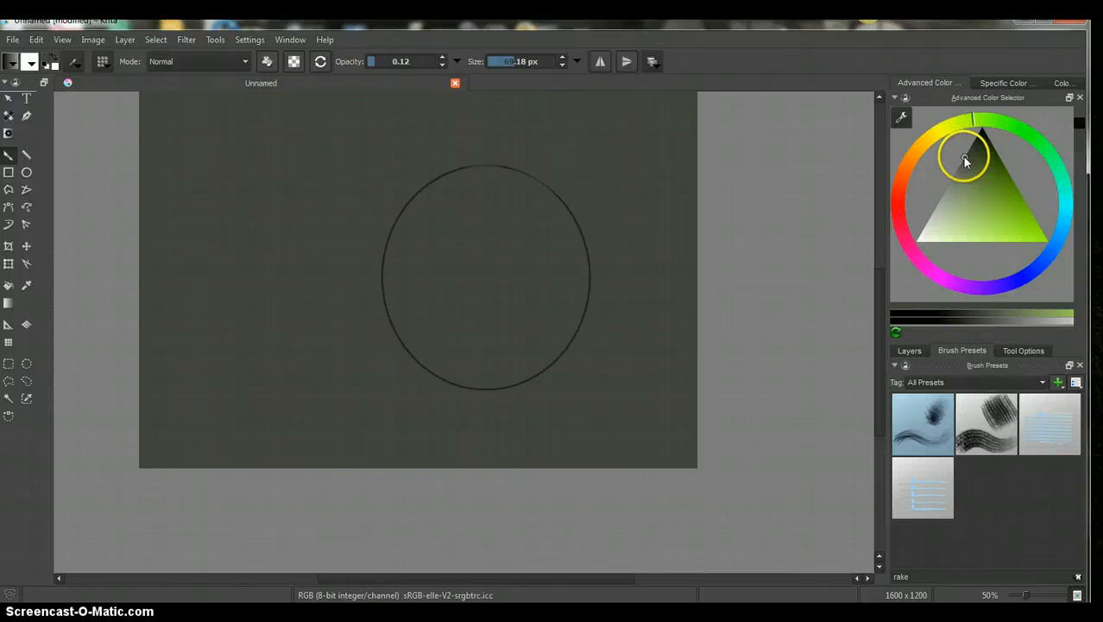
pyautogui.moveTo(963, 158)
pyautogui.mouseDown()
pyautogui.moveTo(937, 222)
pyautogui.moveTo(912, 236)
pyautogui.moveTo(929, 228)
pyautogui.mouseUp()
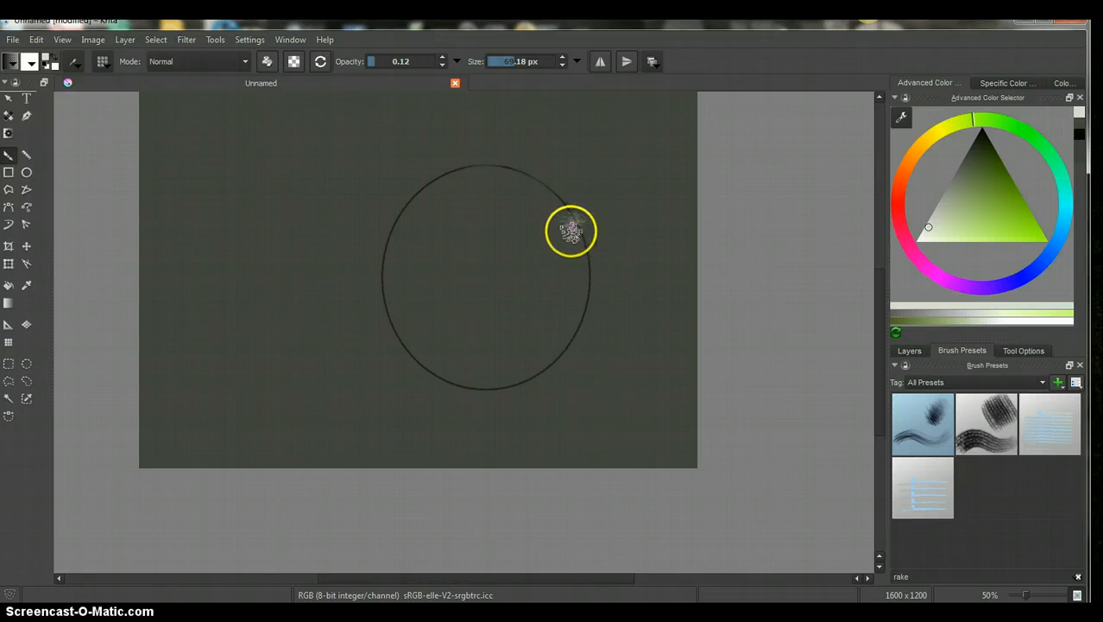
# Paint short, pale fur strokes down the right edge of the ellipse outline
pyautogui.moveTo(580, 237)
pyautogui.mouseDown()
pyautogui.moveTo(562, 263)
pyautogui.moveTo(576, 240)
pyautogui.moveTo(586, 249)
pyautogui.moveTo(573, 268)
pyautogui.moveTo(592, 261)
pyautogui.moveTo(575, 273)
pyautogui.moveTo(585, 285)
pyautogui.moveTo(579, 293)
pyautogui.moveTo(579, 273)
pyautogui.moveTo(571, 330)
pyautogui.mouseUp()
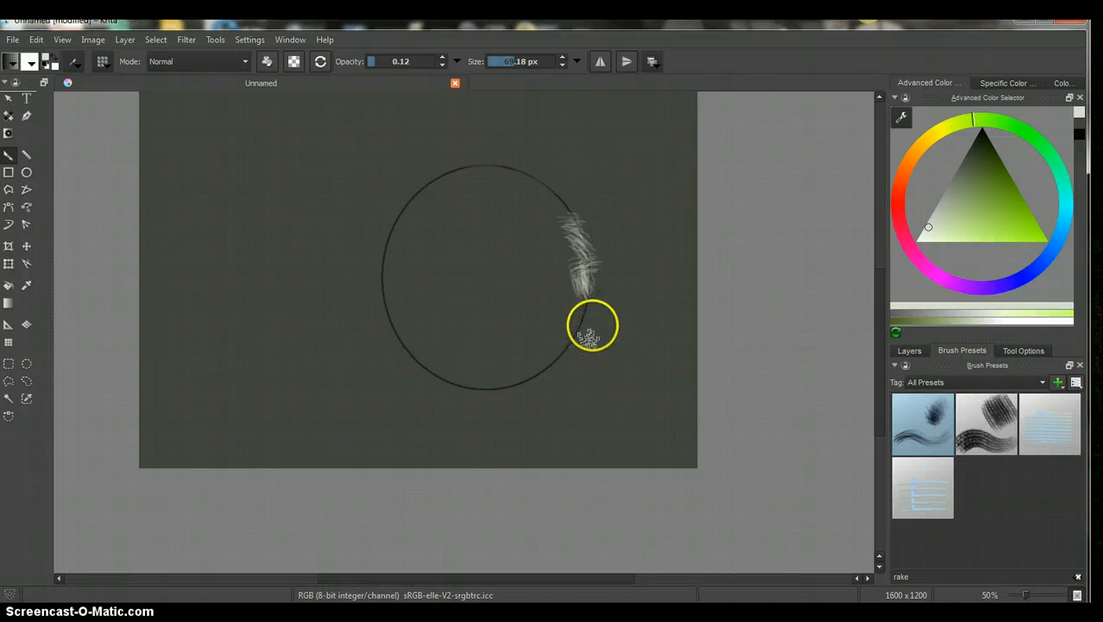
pyautogui.moveTo(580, 309)
pyautogui.mouseDown()
pyautogui.moveTo(591, 316)
pyautogui.moveTo(577, 339)
pyautogui.mouseUp()
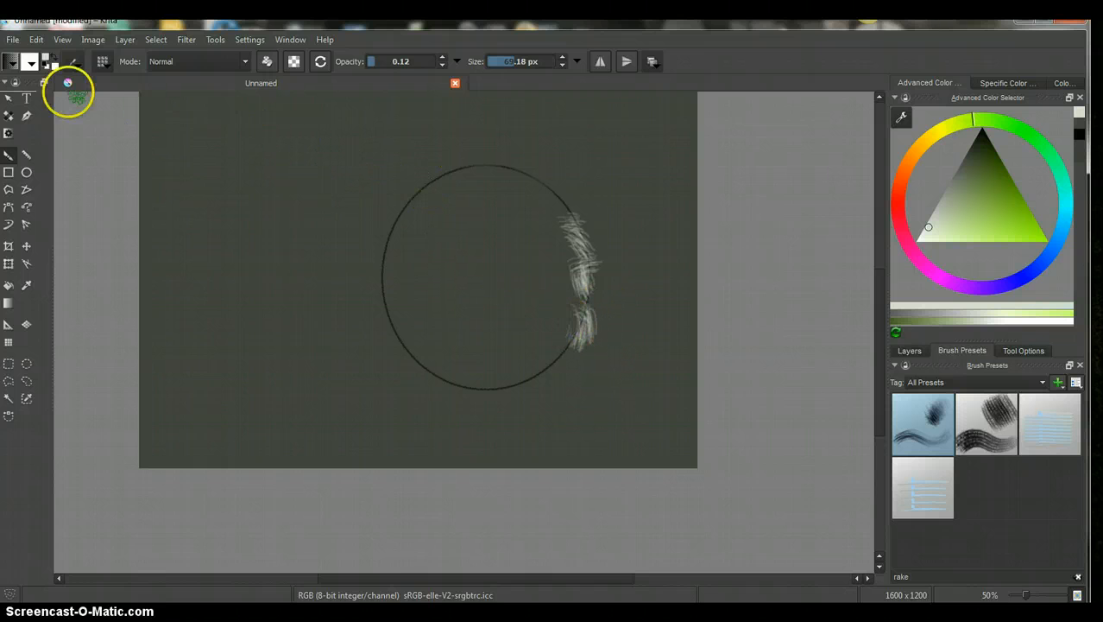
# Undo the last two brush strokes on the lower right edge of the ellipse
pyautogui.click(36, 40)
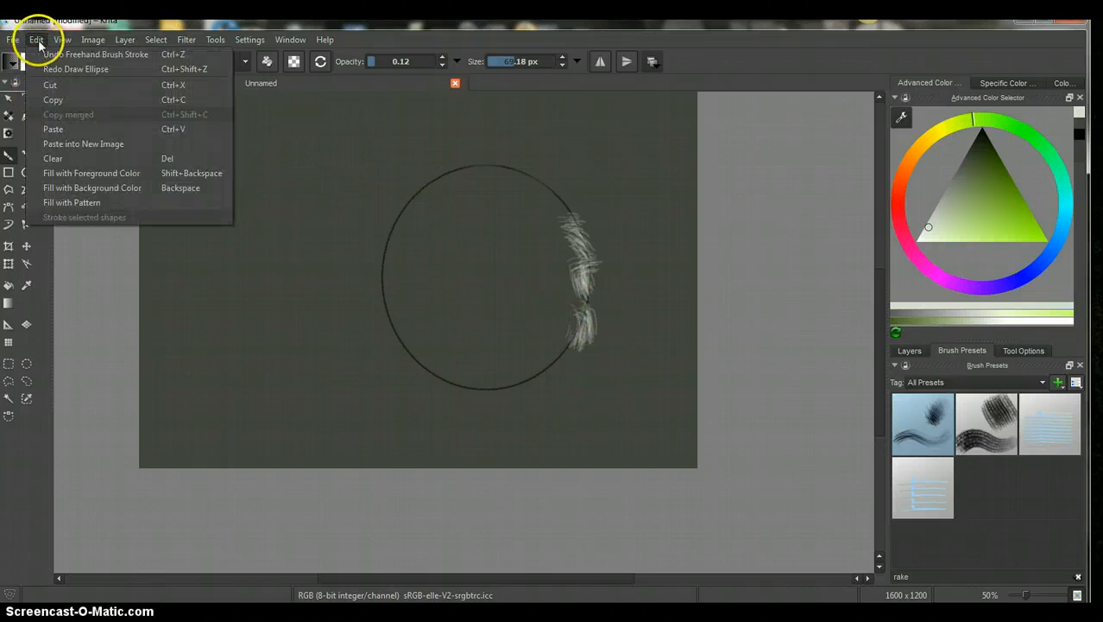
pyautogui.click(41, 52)
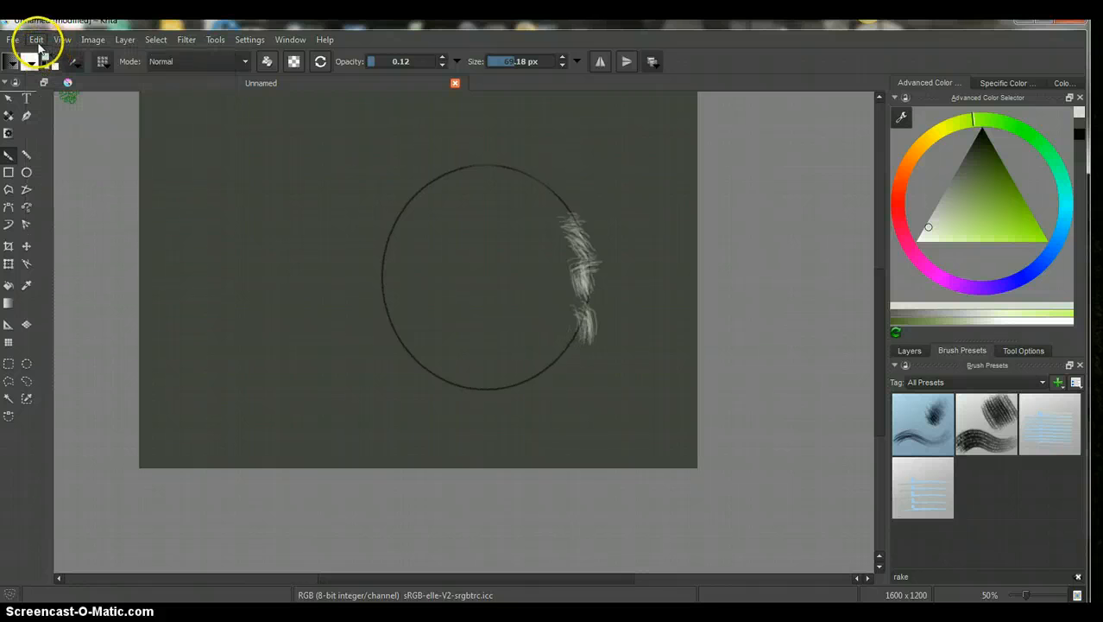
pyautogui.click(36, 40)
pyautogui.click(49, 53)
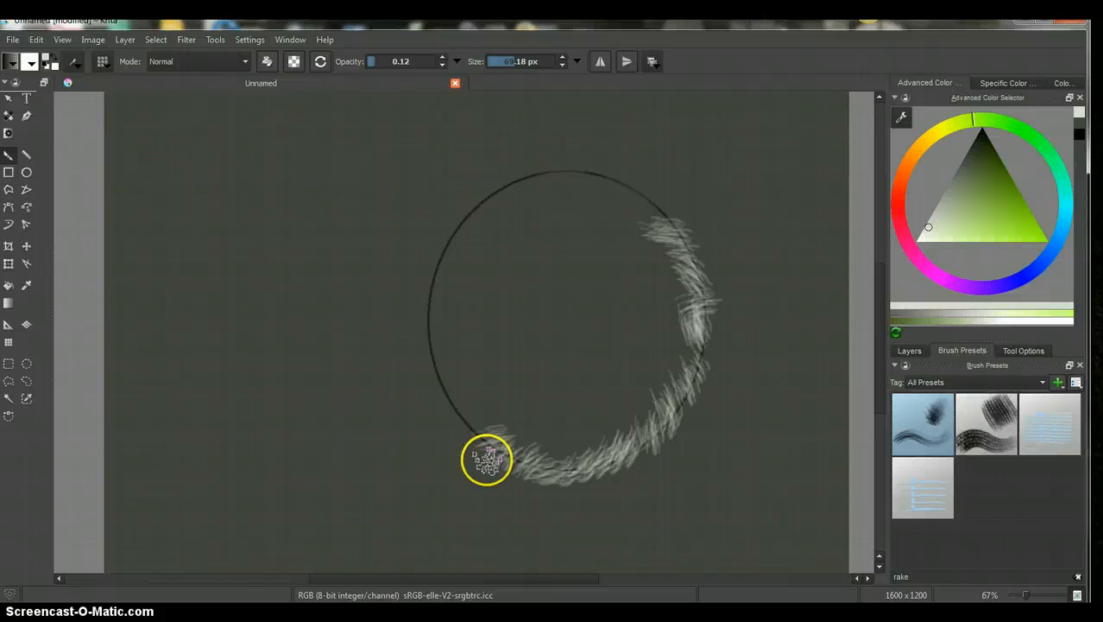
# Paint short, pale fur strokes around the rest of the ellipse outline and inward until its whole interior is covered
pyautogui.moveTo(487, 459)
pyautogui.mouseDown()
pyautogui.moveTo(484, 430)
pyautogui.moveTo(460, 434)
pyautogui.moveTo(468, 424)
pyautogui.moveTo(450, 408)
pyautogui.moveTo(455, 391)
pyautogui.moveTo(439, 389)
pyautogui.moveTo(444, 364)
pyautogui.moveTo(431, 365)
pyautogui.moveTo(428, 346)
pyautogui.moveTo(453, 327)
pyautogui.moveTo(422, 327)
pyautogui.moveTo(462, 303)
pyautogui.moveTo(423, 305)
pyautogui.moveTo(445, 297)
pyautogui.moveTo(426, 288)
pyautogui.mouseUp()
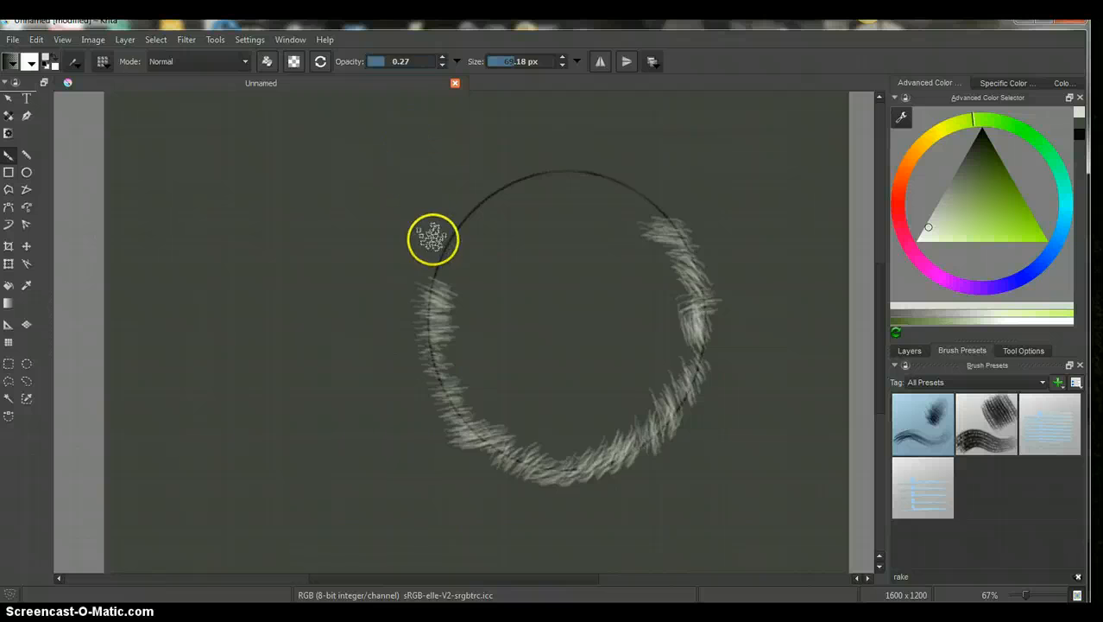
pyautogui.moveTo(437, 264); pyautogui.dragTo(459, 253)
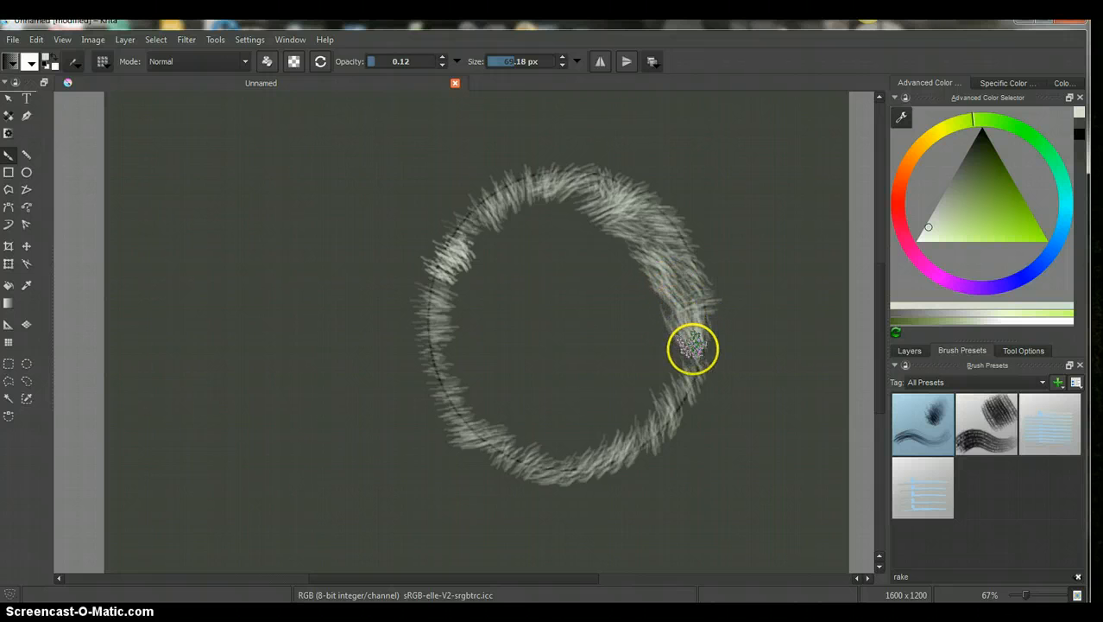
pyautogui.moveTo(666, 334)
pyautogui.mouseDown()
pyautogui.moveTo(667, 369)
pyautogui.moveTo(654, 353)
pyautogui.moveTo(652, 388)
pyautogui.moveTo(614, 390)
pyautogui.moveTo(648, 386)
pyautogui.moveTo(633, 384)
pyautogui.moveTo(636, 416)
pyautogui.moveTo(625, 397)
pyautogui.moveTo(621, 441)
pyautogui.moveTo(606, 446)
pyautogui.moveTo(604, 410)
pyautogui.moveTo(590, 446)
pyautogui.moveTo(583, 423)
pyautogui.moveTo(570, 448)
pyautogui.moveTo(556, 449)
pyautogui.moveTo(560, 418)
pyautogui.moveTo(548, 443)
pyautogui.moveTo(525, 447)
pyautogui.moveTo(546, 430)
pyautogui.moveTo(536, 423)
pyautogui.moveTo(501, 445)
pyautogui.moveTo(532, 420)
pyautogui.moveTo(468, 414)
pyautogui.moveTo(495, 391)
pyautogui.moveTo(459, 399)
pyautogui.moveTo(492, 378)
pyautogui.moveTo(452, 378)
pyautogui.moveTo(484, 369)
pyautogui.moveTo(445, 359)
pyautogui.moveTo(473, 343)
pyautogui.moveTo(451, 341)
pyautogui.moveTo(471, 323)
pyautogui.moveTo(445, 315)
pyautogui.moveTo(474, 311)
pyautogui.moveTo(436, 283)
pyautogui.moveTo(510, 298)
pyautogui.moveTo(463, 271)
pyautogui.moveTo(493, 278)
pyautogui.moveTo(471, 254)
pyautogui.moveTo(471, 283)
pyautogui.moveTo(465, 256)
pyautogui.moveTo(499, 272)
pyautogui.moveTo(475, 236)
pyautogui.moveTo(490, 240)
pyautogui.moveTo(456, 214)
pyautogui.moveTo(500, 266)
pyautogui.moveTo(519, 260)
pyautogui.moveTo(503, 239)
pyautogui.moveTo(497, 260)
pyautogui.moveTo(509, 217)
pyautogui.mouseUp()
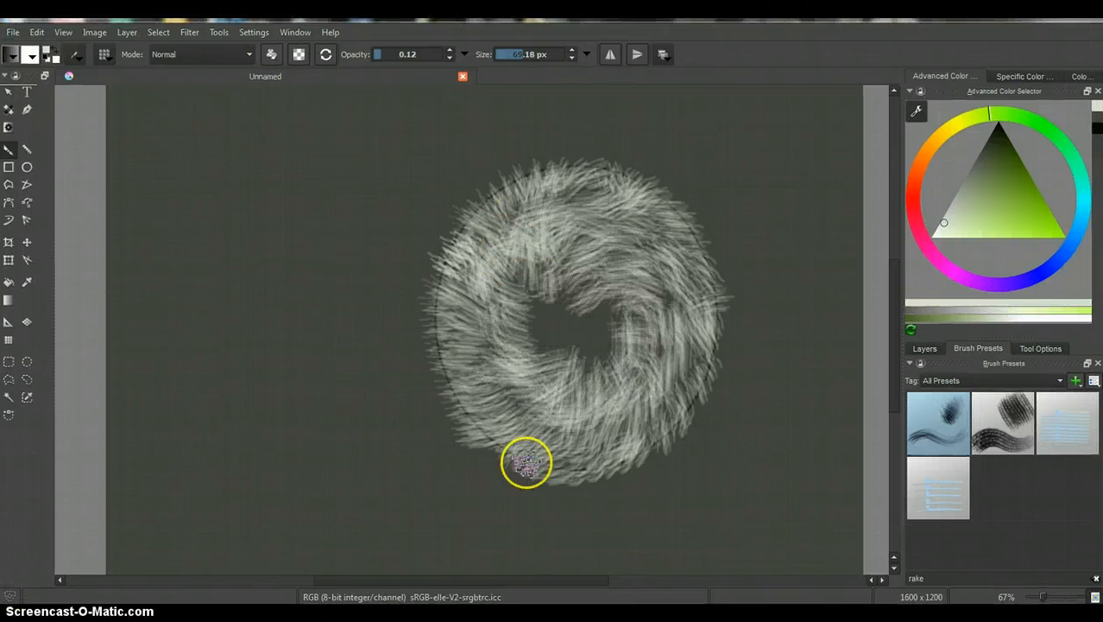
pyautogui.moveTo(525, 460)
pyautogui.mouseDown()
pyautogui.moveTo(610, 364)
pyautogui.moveTo(594, 349)
pyautogui.moveTo(583, 372)
pyautogui.moveTo(529, 353)
pyautogui.moveTo(551, 332)
pyautogui.moveTo(508, 327)
pyautogui.moveTo(540, 312)
pyautogui.moveTo(527, 287)
pyautogui.moveTo(549, 304)
pyautogui.moveTo(577, 286)
pyautogui.moveTo(581, 319)
pyautogui.moveTo(569, 323)
pyautogui.moveTo(576, 298)
pyautogui.moveTo(603, 315)
pyautogui.moveTo(583, 319)
pyautogui.moveTo(611, 312)
pyautogui.moveTo(616, 328)
pyautogui.moveTo(583, 327)
pyautogui.moveTo(591, 373)
pyautogui.moveTo(579, 340)
pyautogui.moveTo(548, 357)
pyautogui.moveTo(577, 320)
pyautogui.moveTo(556, 330)
pyautogui.moveTo(528, 311)
pyautogui.moveTo(626, 321)
pyautogui.moveTo(626, 377)
pyautogui.moveTo(607, 341)
pyautogui.moveTo(604, 378)
pyautogui.moveTo(500, 382)
pyautogui.moveTo(508, 365)
pyautogui.moveTo(485, 335)
pyautogui.moveTo(514, 320)
pyautogui.moveTo(459, 323)
pyautogui.moveTo(460, 311)
pyautogui.moveTo(507, 306)
pyautogui.moveTo(477, 278)
pyautogui.moveTo(500, 266)
pyautogui.moveTo(517, 276)
pyautogui.moveTo(510, 234)
pyautogui.moveTo(596, 228)
pyautogui.moveTo(606, 271)
pyautogui.moveTo(652, 278)
pyautogui.moveTo(632, 310)
pyautogui.moveTo(687, 315)
pyautogui.moveTo(658, 344)
pyautogui.moveTo(682, 367)
pyautogui.moveTo(687, 409)
pyautogui.moveTo(630, 399)
pyautogui.moveTo(616, 439)
pyautogui.moveTo(591, 424)
pyautogui.moveTo(530, 440)
pyautogui.moveTo(534, 399)
pyautogui.moveTo(500, 410)
pyautogui.moveTo(526, 386)
pyautogui.moveTo(482, 382)
pyautogui.moveTo(500, 353)
pyautogui.moveTo(460, 350)
pyautogui.moveTo(453, 335)
pyautogui.mouseUp()
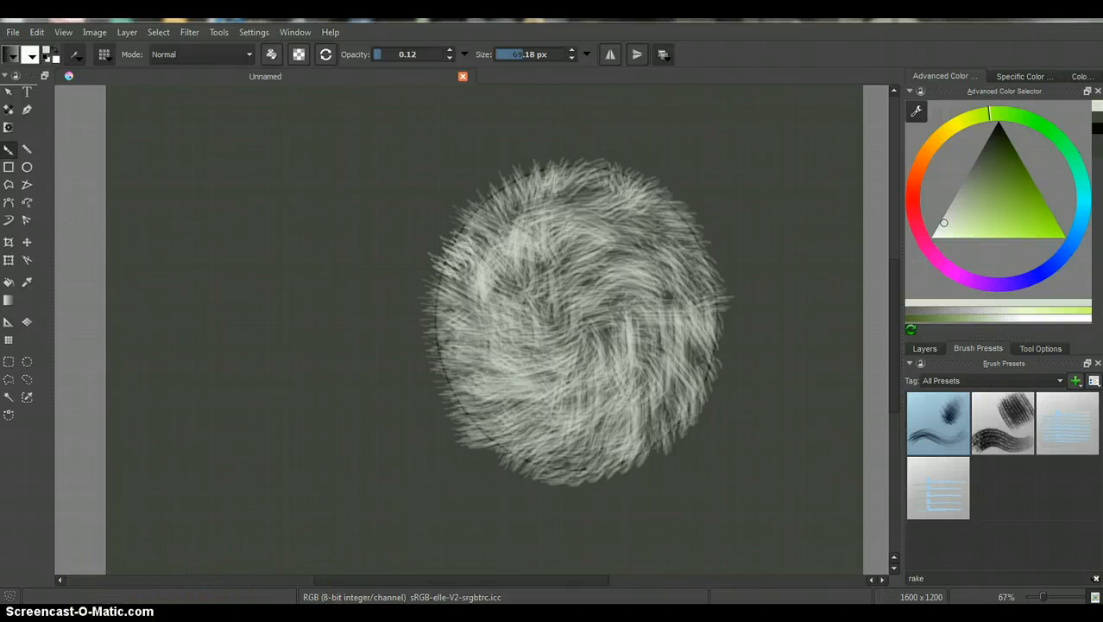
pyautogui.moveTo(630, 342)
pyautogui.mouseDown()
pyautogui.moveTo(650, 376)
pyautogui.moveTo(636, 397)
pyautogui.moveTo(638, 387)
pyautogui.moveTo(652, 424)
pyautogui.moveTo(639, 442)
pyautogui.moveTo(540, 346)
pyautogui.moveTo(534, 280)
pyautogui.moveTo(549, 164)
pyautogui.moveTo(510, 176)
pyautogui.moveTo(496, 225)
pyautogui.moveTo(460, 229)
pyautogui.mouseUp()
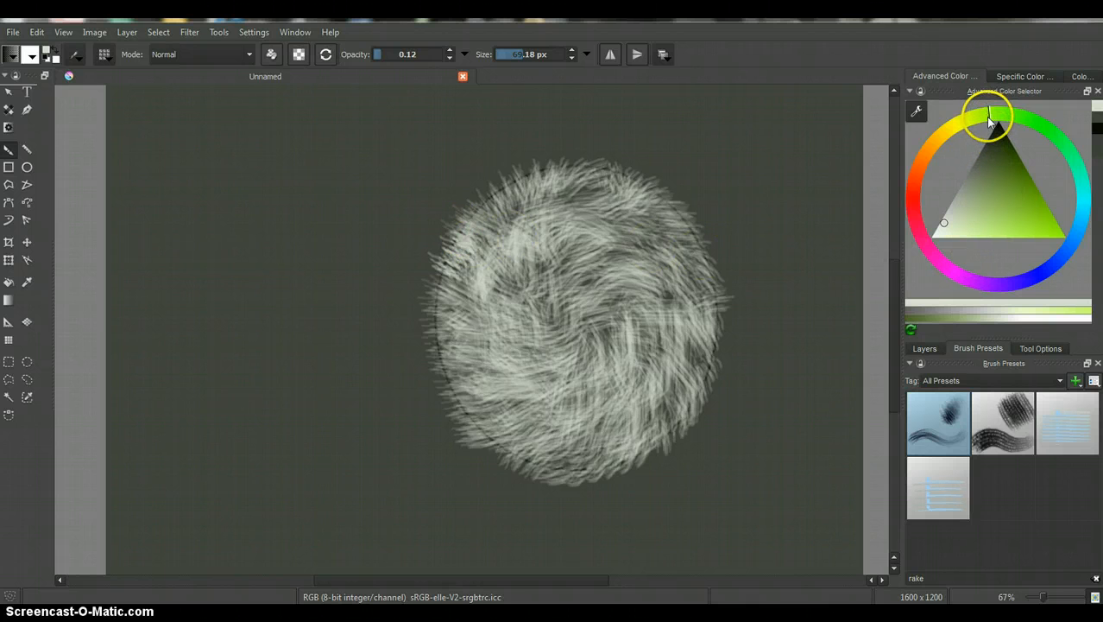
# Set the foreground colour to a saturated yellow-green
pyautogui.moveTo(990, 121); pyautogui.dragTo(994, 123)
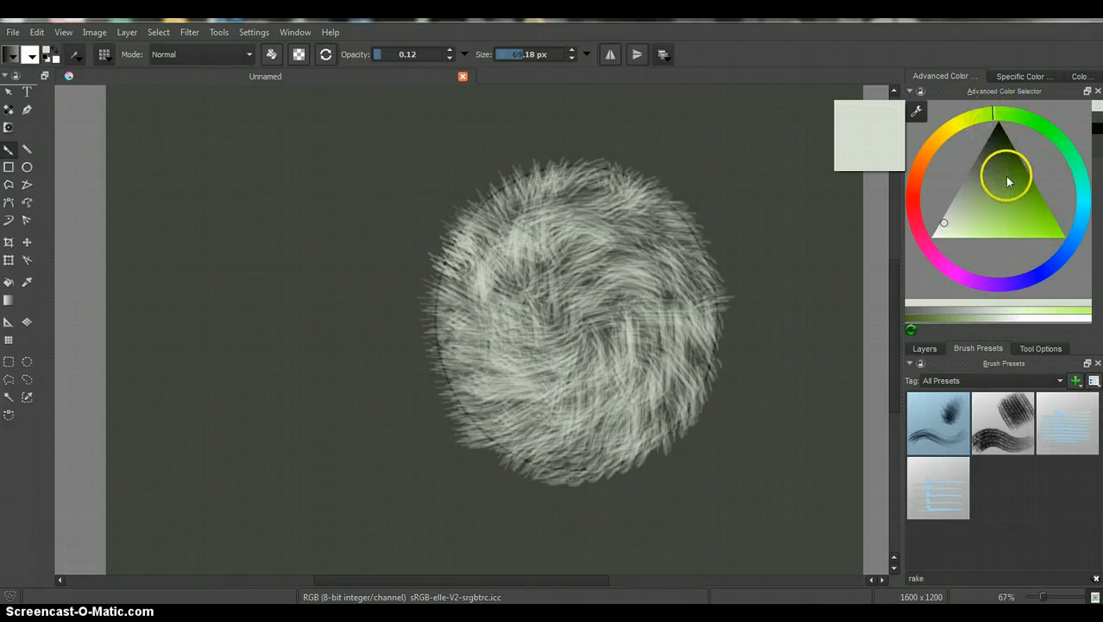
pyautogui.click(1034, 216)
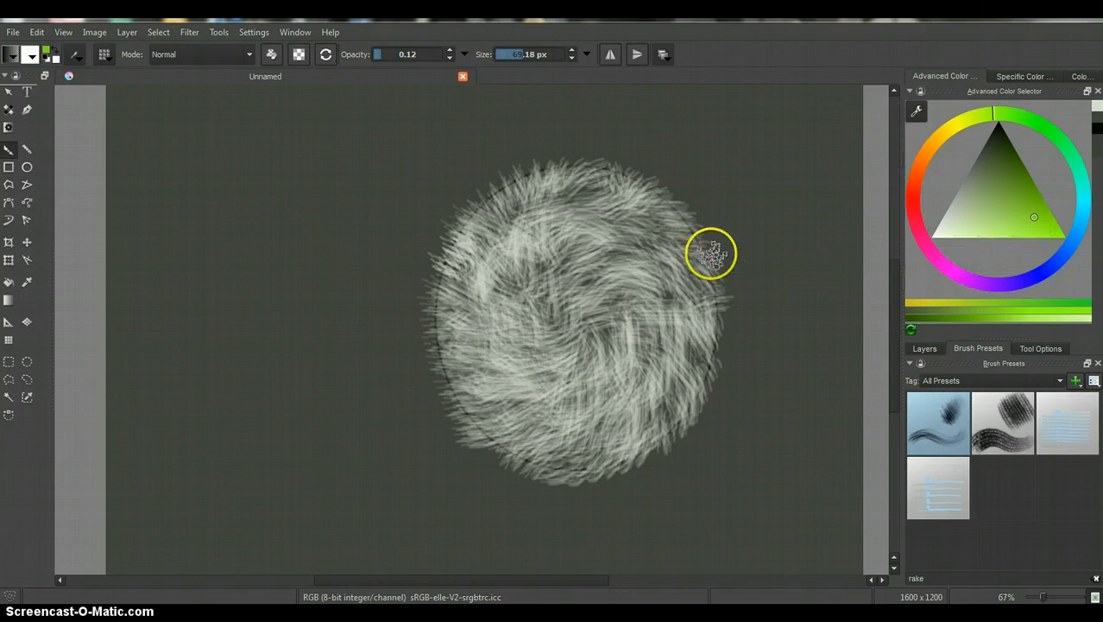
# Paint yellow-green fur strokes at 0.22 opacity over the ball's upper right, down its right edge and along its lower edge
pyautogui.click(602, 247)
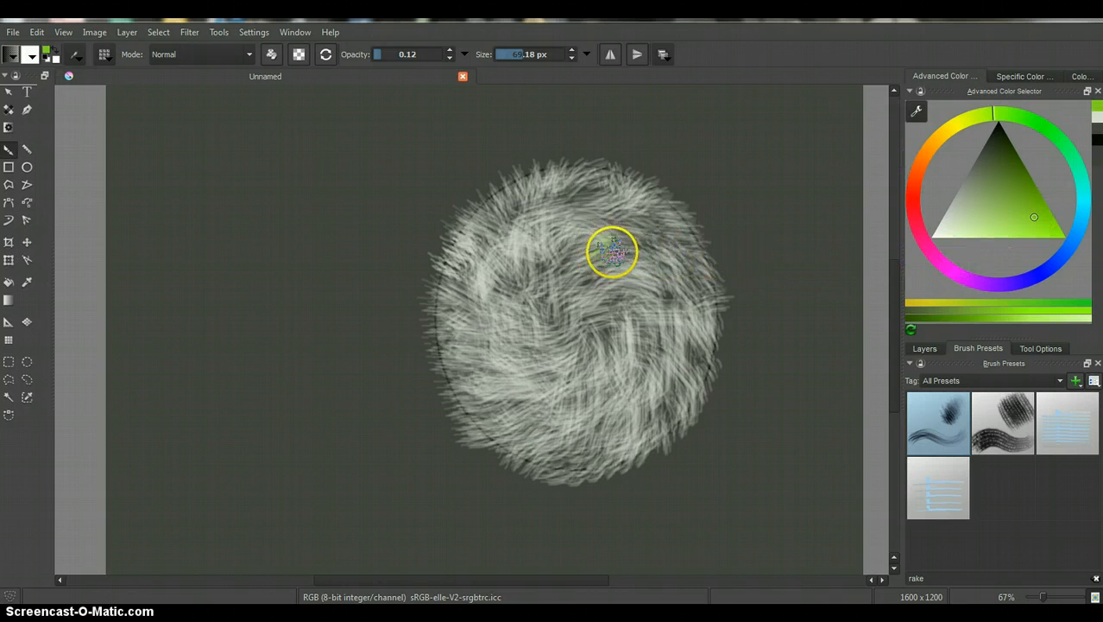
pyautogui.moveTo(649, 279); pyautogui.dragTo(613, 277)
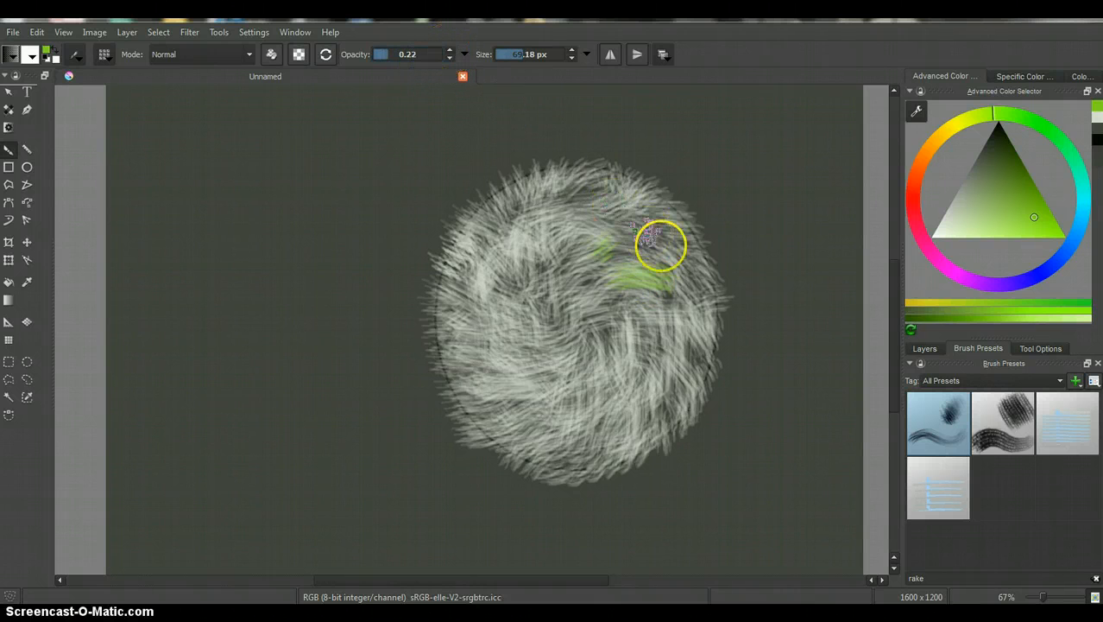
pyautogui.moveTo(672, 249)
pyautogui.mouseDown()
pyautogui.moveTo(672, 284)
pyautogui.moveTo(707, 292)
pyautogui.moveTo(675, 312)
pyautogui.moveTo(699, 306)
pyautogui.moveTo(693, 314)
pyautogui.moveTo(716, 323)
pyautogui.moveTo(666, 340)
pyautogui.moveTo(698, 359)
pyautogui.moveTo(664, 358)
pyautogui.moveTo(689, 372)
pyautogui.moveTo(656, 379)
pyautogui.moveTo(674, 392)
pyautogui.moveTo(672, 403)
pyautogui.moveTo(647, 405)
pyautogui.moveTo(652, 429)
pyautogui.moveTo(654, 405)
pyautogui.moveTo(665, 423)
pyautogui.moveTo(641, 417)
pyautogui.moveTo(648, 440)
pyautogui.moveTo(638, 440)
pyautogui.moveTo(641, 423)
pyautogui.moveTo(645, 438)
pyautogui.moveTo(619, 441)
pyautogui.moveTo(620, 455)
pyautogui.moveTo(591, 445)
pyautogui.moveTo(608, 446)
pyautogui.moveTo(606, 461)
pyautogui.moveTo(599, 443)
pyautogui.moveTo(594, 461)
pyautogui.moveTo(577, 443)
pyautogui.moveTo(573, 463)
pyautogui.moveTo(557, 449)
pyautogui.moveTo(527, 443)
pyautogui.mouseUp()
pyautogui.moveTo(499, 453); pyautogui.dragTo(501, 419)
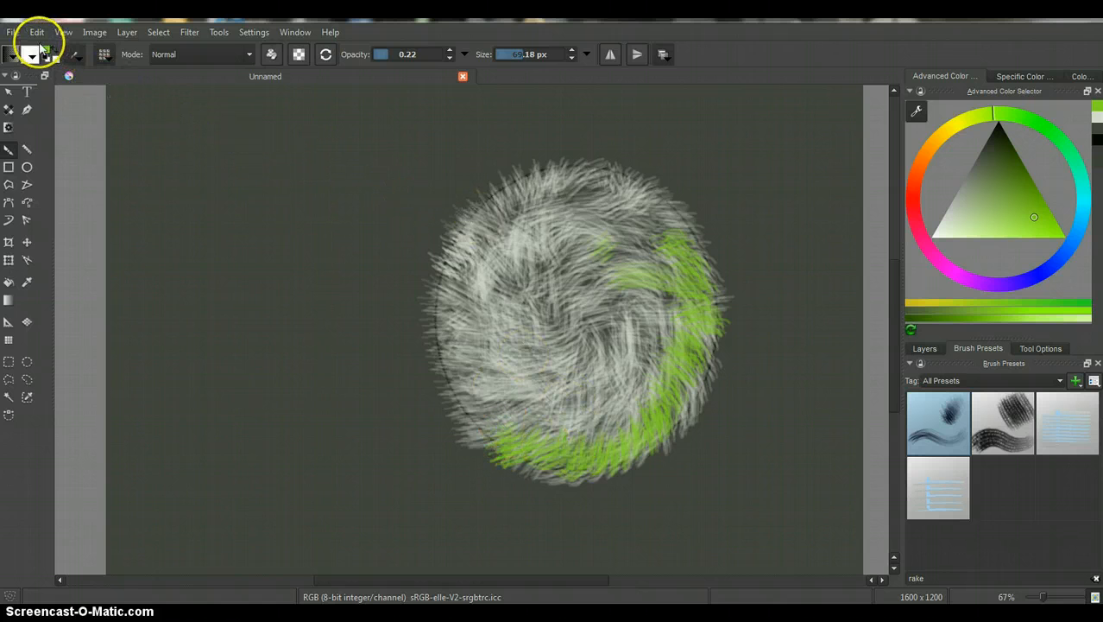
# Undo the last green brush strokes at the lower-left end of the green band
pyautogui.click(37, 33)
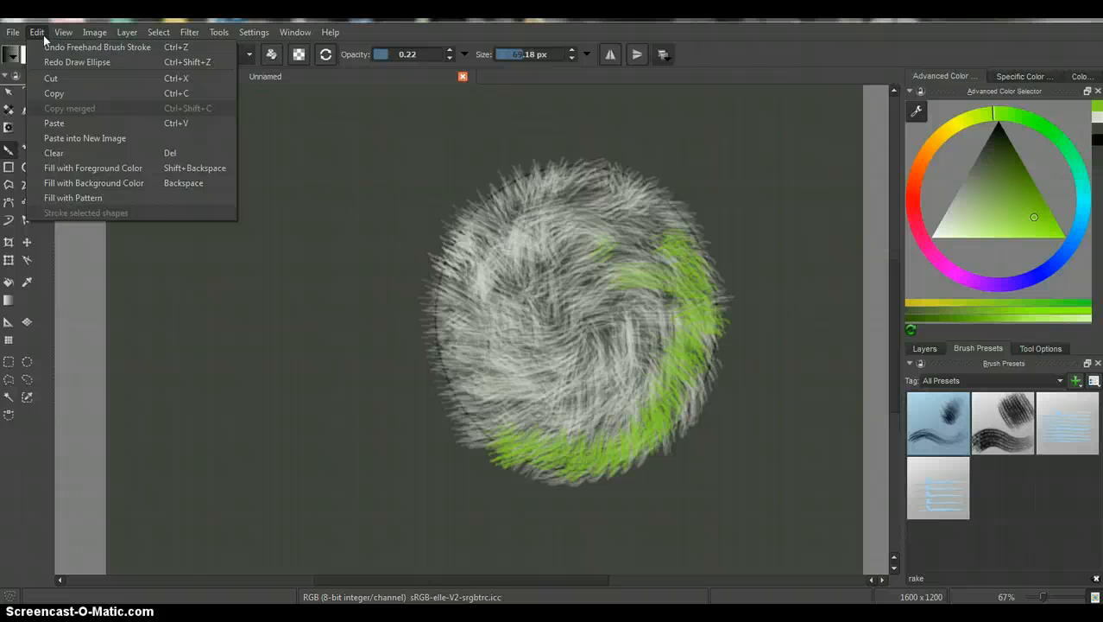
pyautogui.click(45, 48)
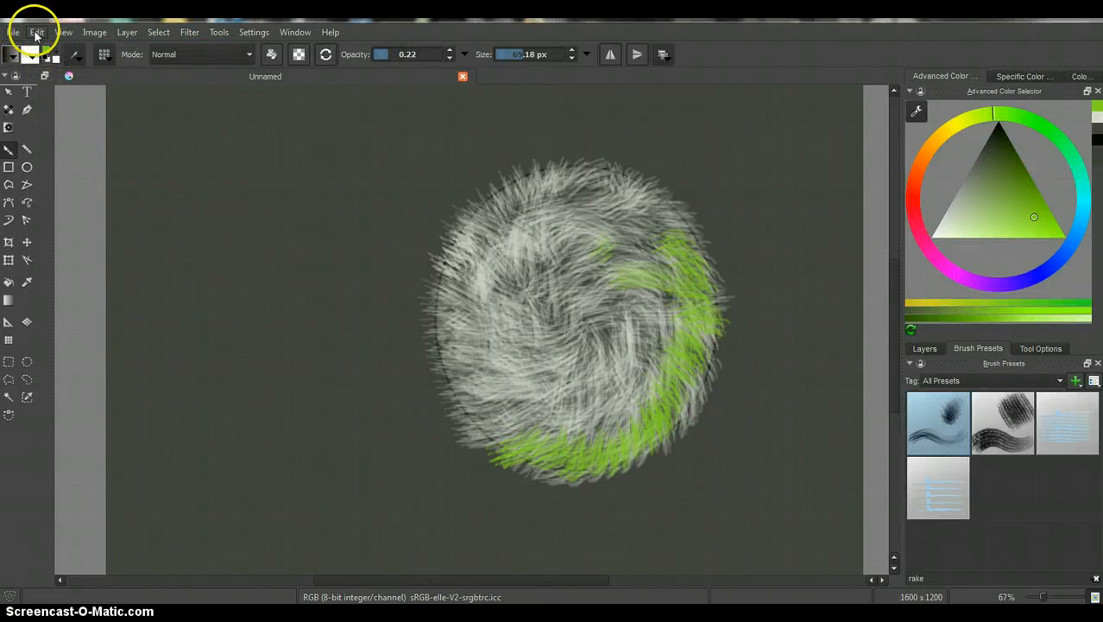
pyautogui.click(36, 34)
pyautogui.click(50, 47)
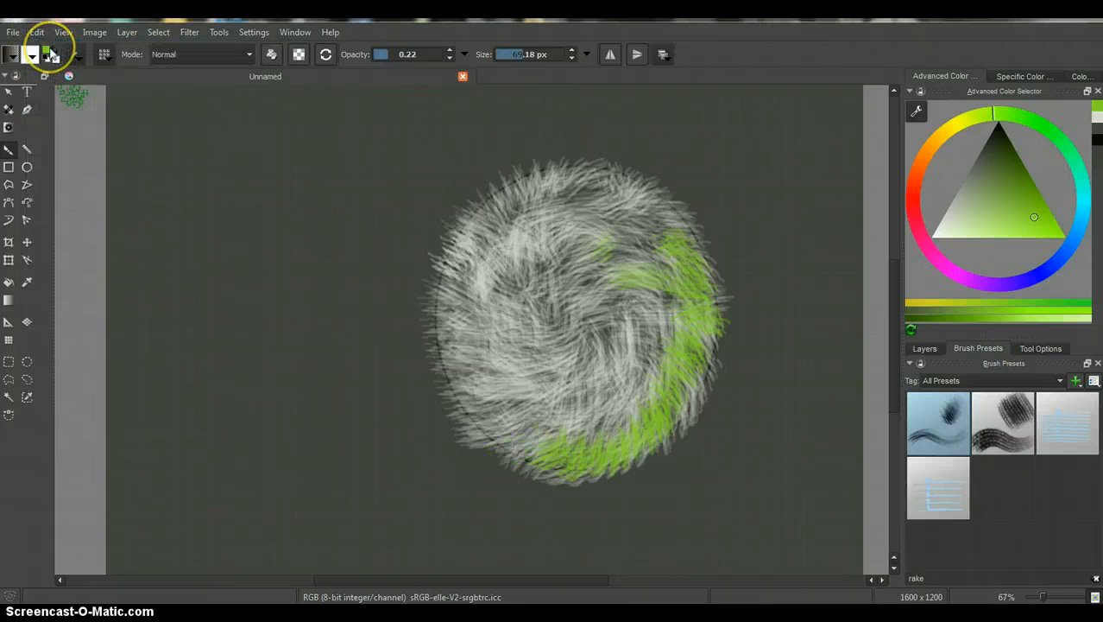
# Paint green fur strokes over the rest of the ball, with darker green shading right of its centre
pyautogui.moveTo(573, 252)
pyautogui.mouseDown()
pyautogui.moveTo(684, 215)
pyautogui.moveTo(671, 236)
pyautogui.moveTo(639, 230)
pyautogui.moveTo(660, 236)
pyautogui.moveTo(630, 267)
pyautogui.moveTo(643, 298)
pyautogui.mouseUp()
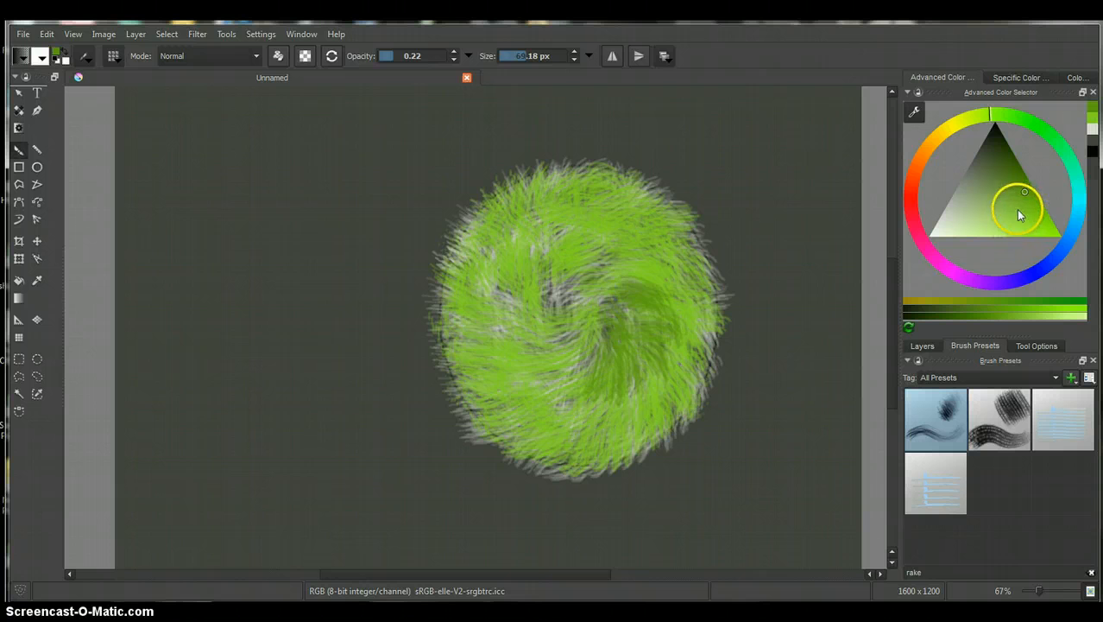
# Adjust the foreground to a darker green and paint strokes across the ball's lower half and centre, plus a short stroke on the background at upper right
pyautogui.click(1022, 191)
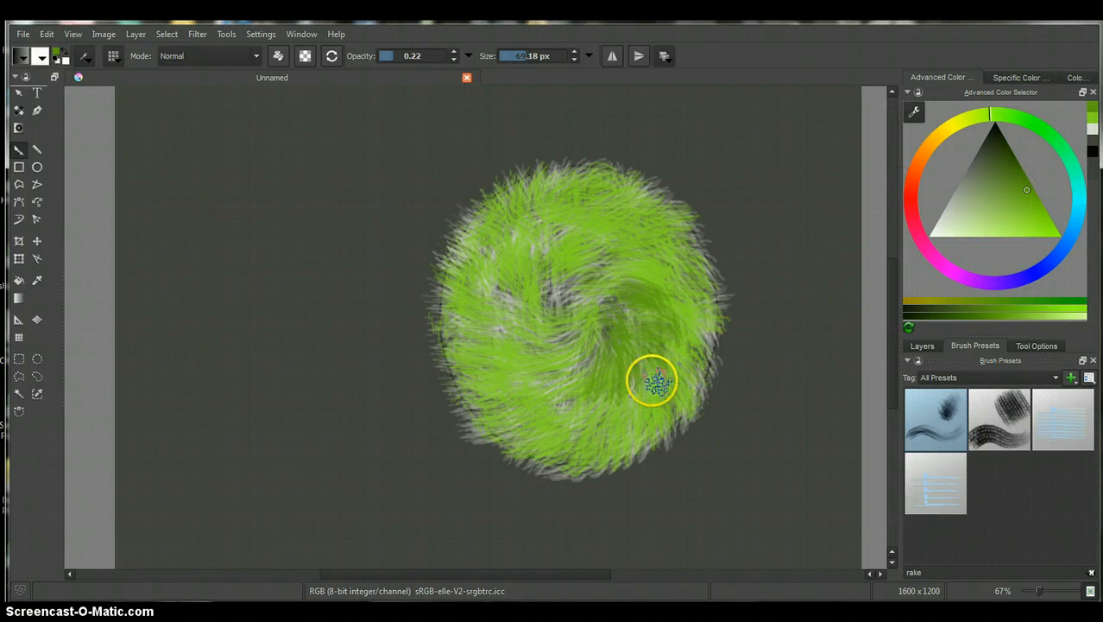
pyautogui.moveTo(652, 380)
pyautogui.mouseDown()
pyautogui.moveTo(623, 404)
pyautogui.moveTo(619, 383)
pyautogui.moveTo(614, 413)
pyautogui.moveTo(594, 400)
pyautogui.moveTo(577, 417)
pyautogui.moveTo(578, 374)
pyautogui.moveTo(549, 393)
pyautogui.moveTo(587, 401)
pyautogui.moveTo(555, 406)
pyautogui.moveTo(567, 356)
pyautogui.moveTo(559, 378)
pyautogui.moveTo(534, 372)
pyautogui.moveTo(610, 356)
pyautogui.moveTo(628, 340)
pyautogui.moveTo(562, 314)
pyautogui.moveTo(559, 296)
pyautogui.moveTo(539, 288)
pyautogui.moveTo(546, 299)
pyautogui.moveTo(547, 264)
pyautogui.mouseUp()
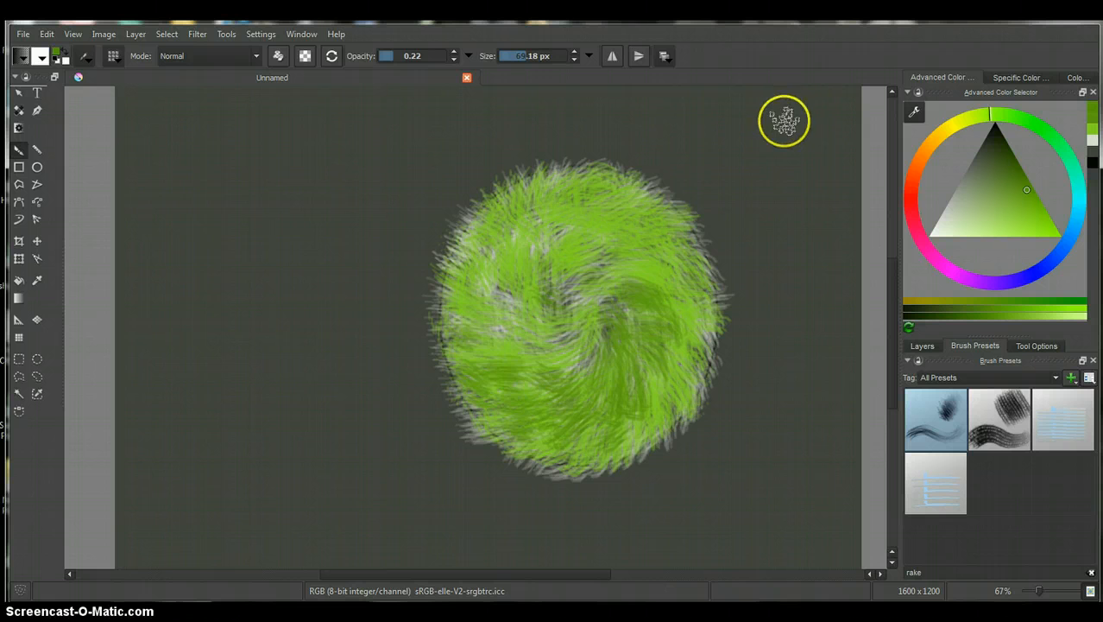
pyautogui.moveTo(784, 121); pyautogui.dragTo(758, 149)
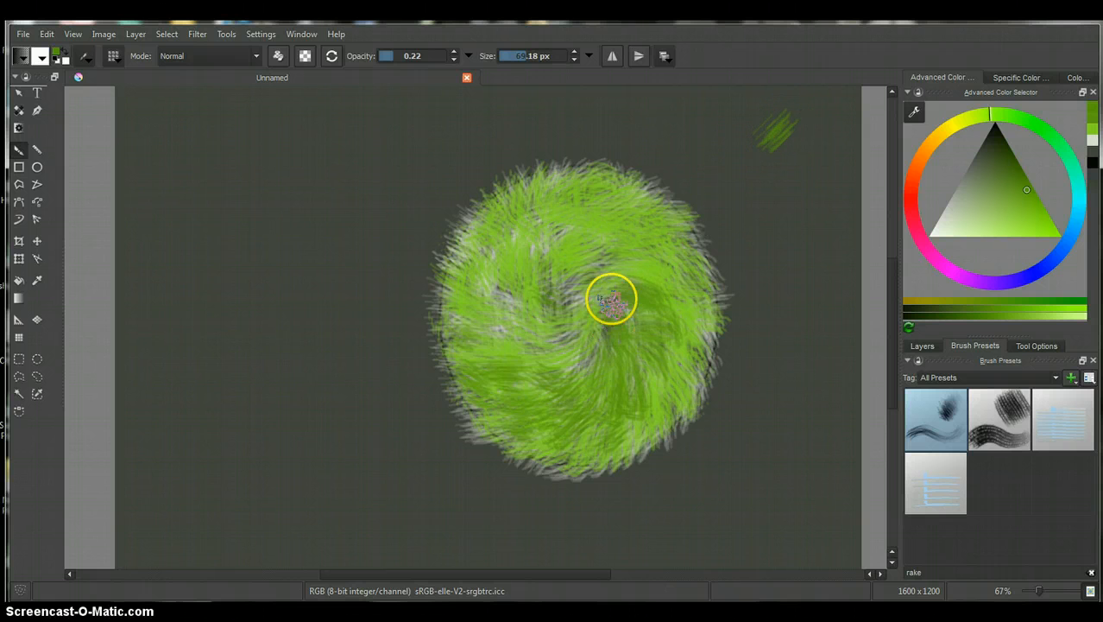